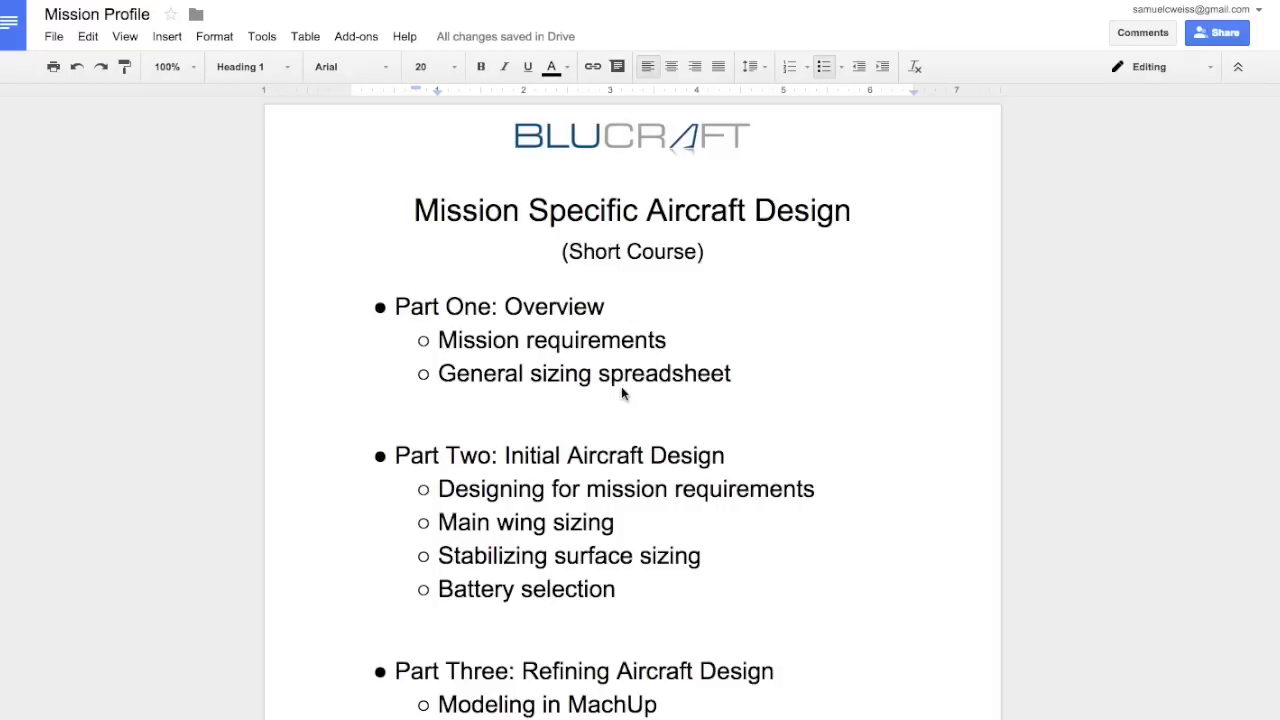
- Scroll past the course outline to the second page's BLUCRAFT Mission Profile
scroll(621, 386, down, 2)
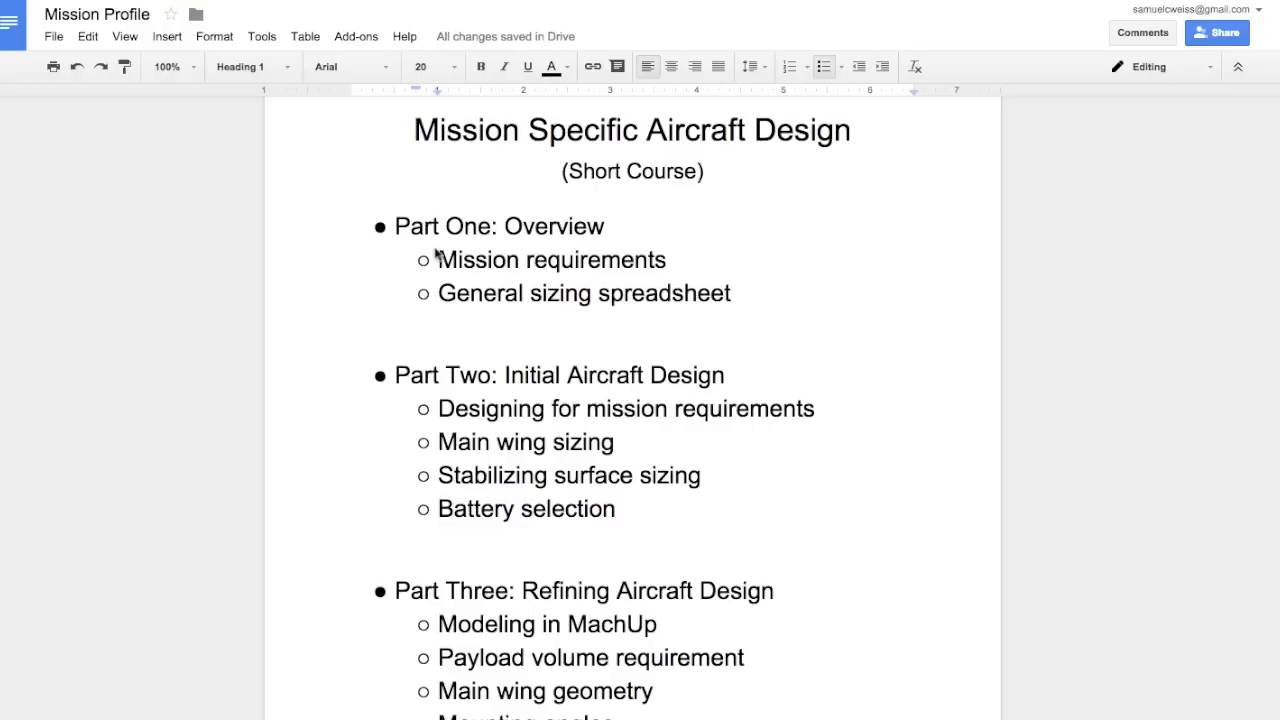
scroll(846, 394, down, 2)
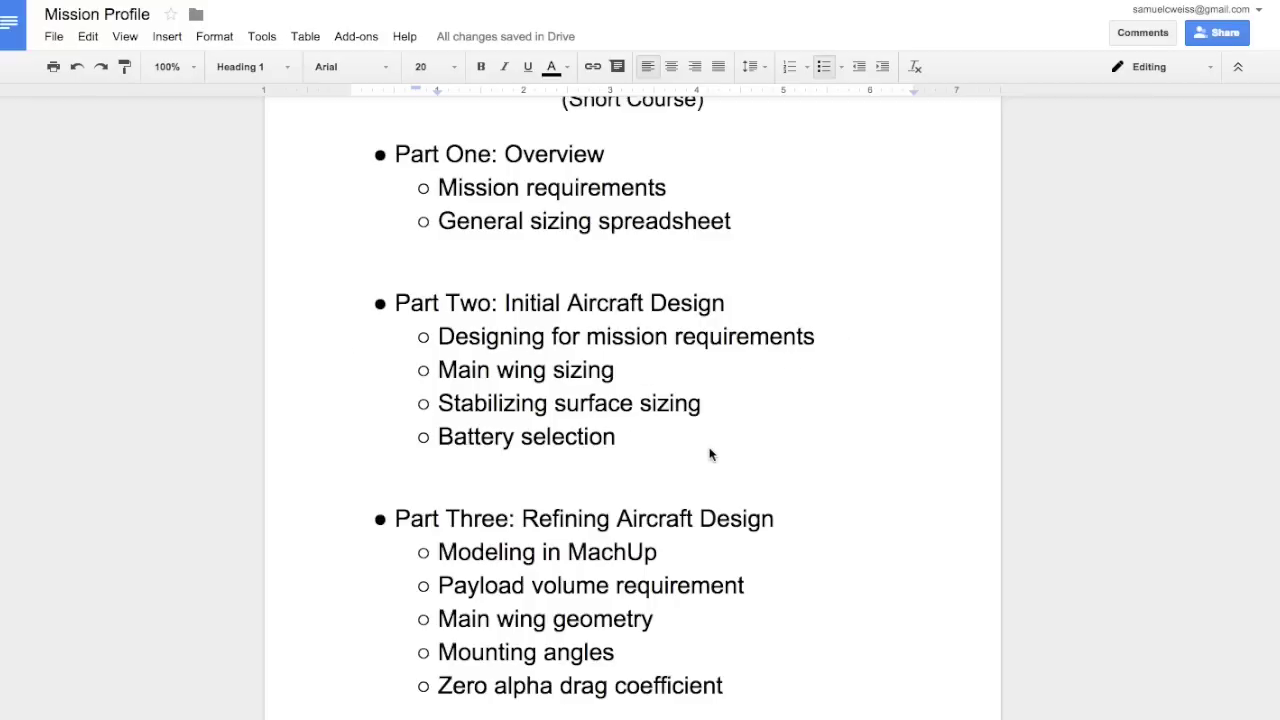
scroll(710, 455, down, 1)
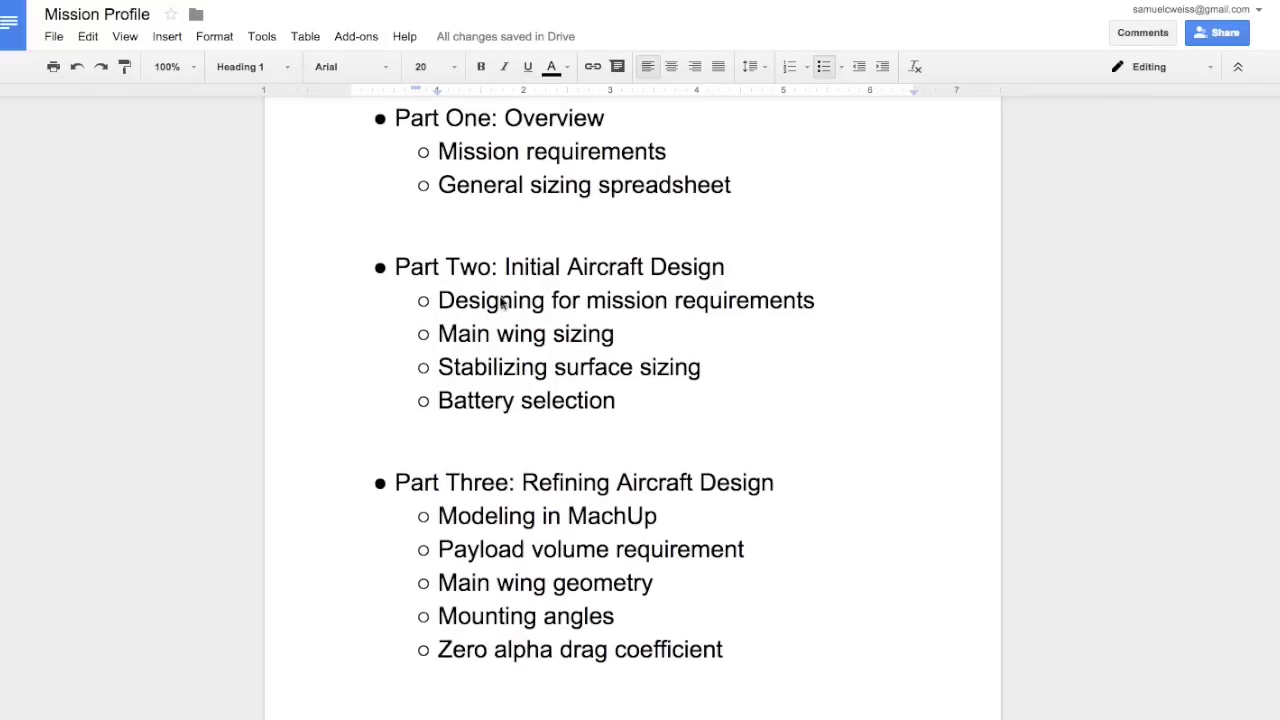
scroll(799, 410, down, 1)
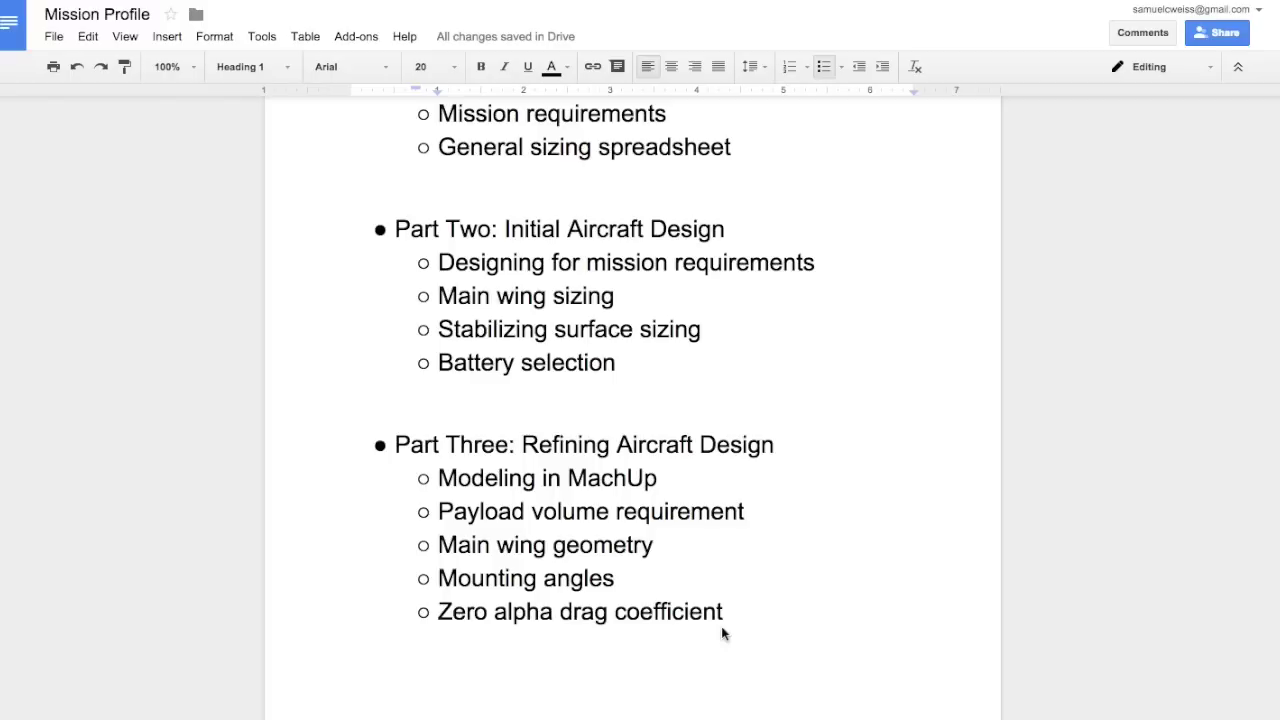
scroll(721, 626, up, 2)
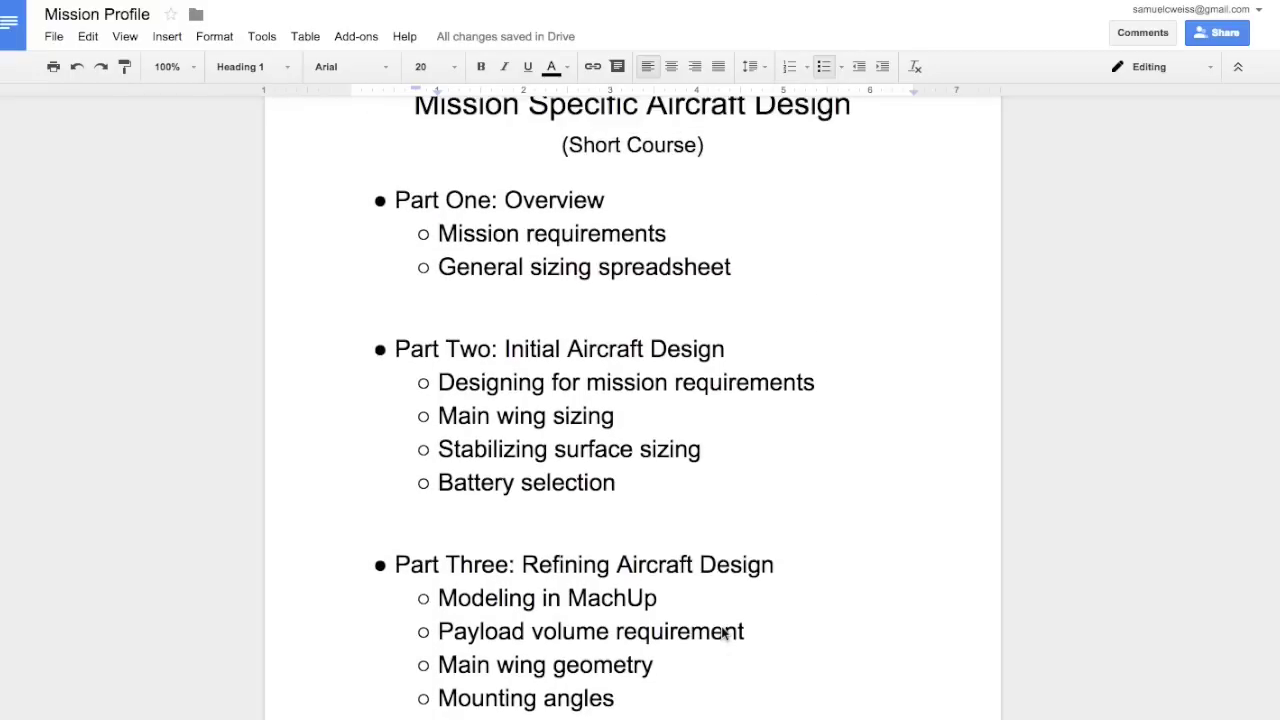
scroll(721, 626, down, 2)
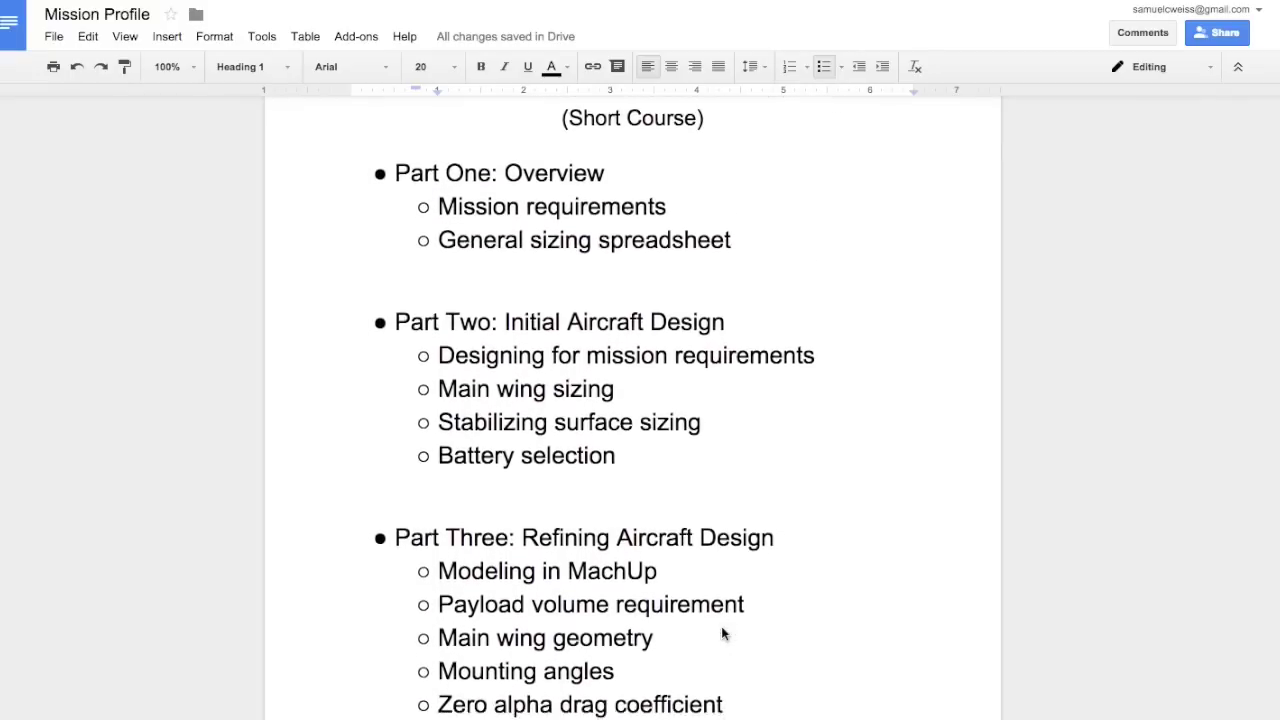
scroll(721, 626, down, 7)
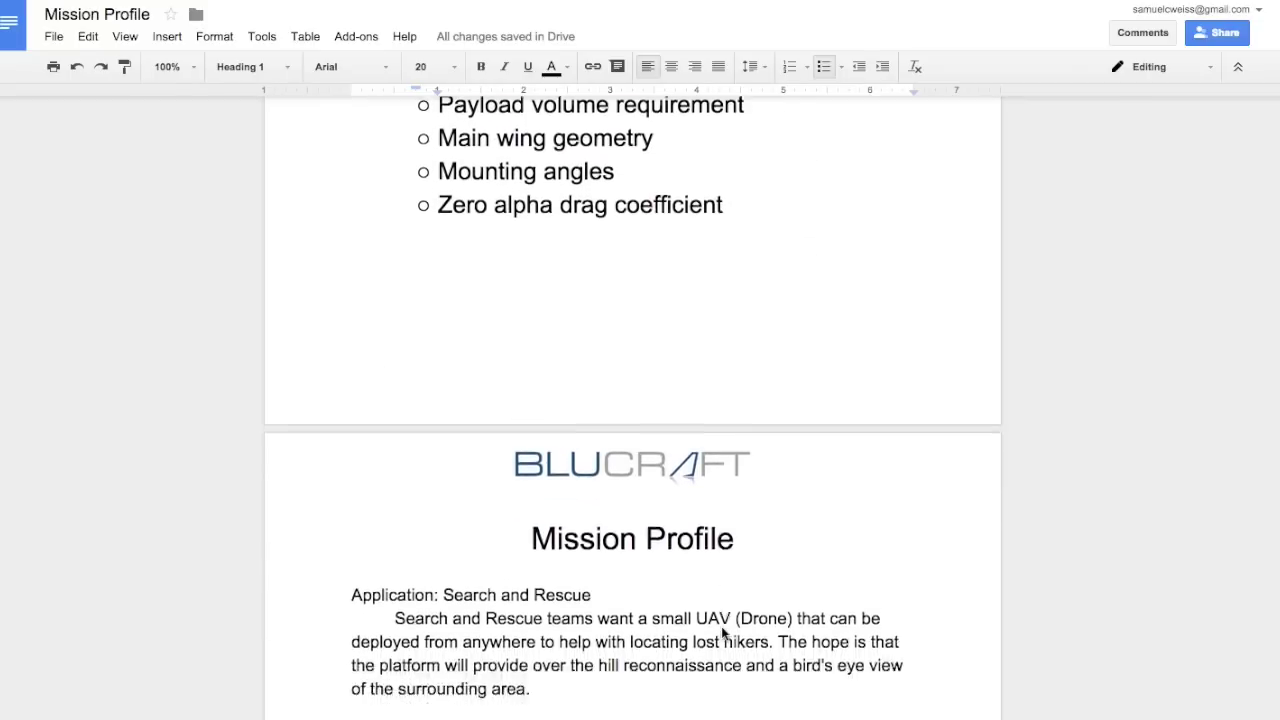
- Scroll to show the Mission Requirements: 90x30x30 cm packed, hand launchable, 50+ km range, 150 g payload
scroll(721, 626, down, 1)
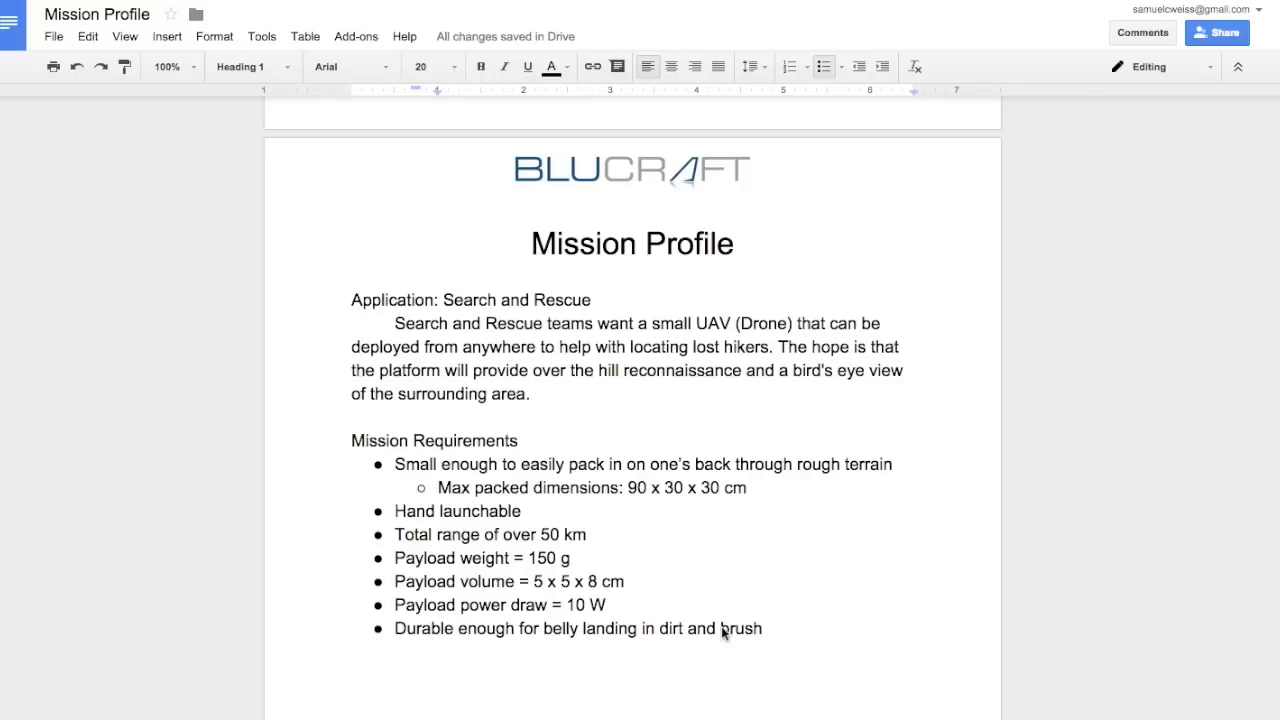
scroll(721, 626, down, 1)
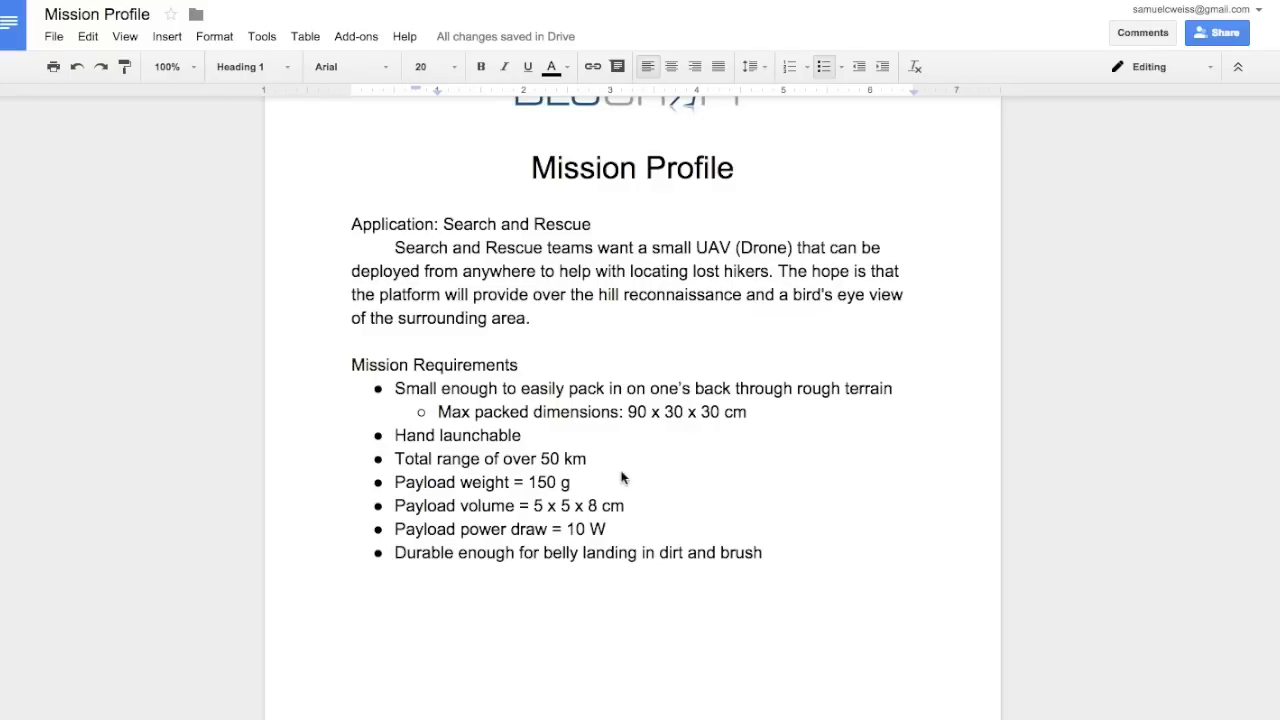
click(405, 458)
drag(405, 458, 605, 458)
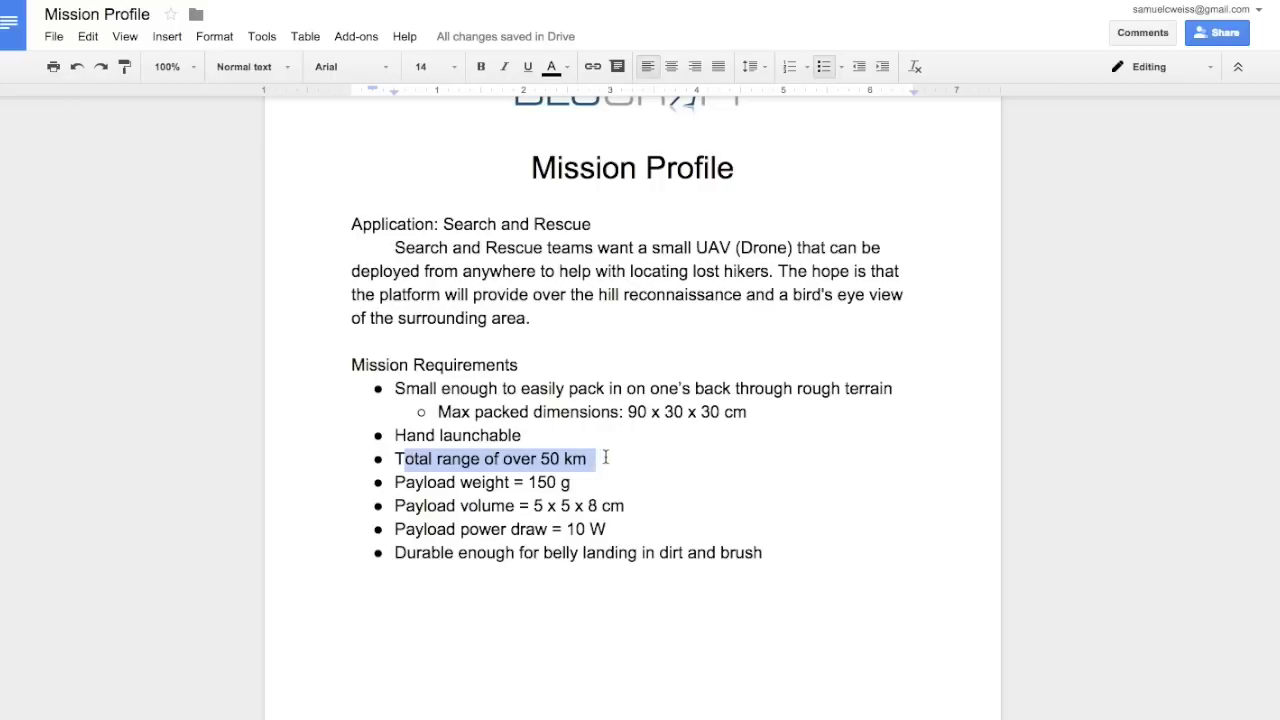
click(605, 458)
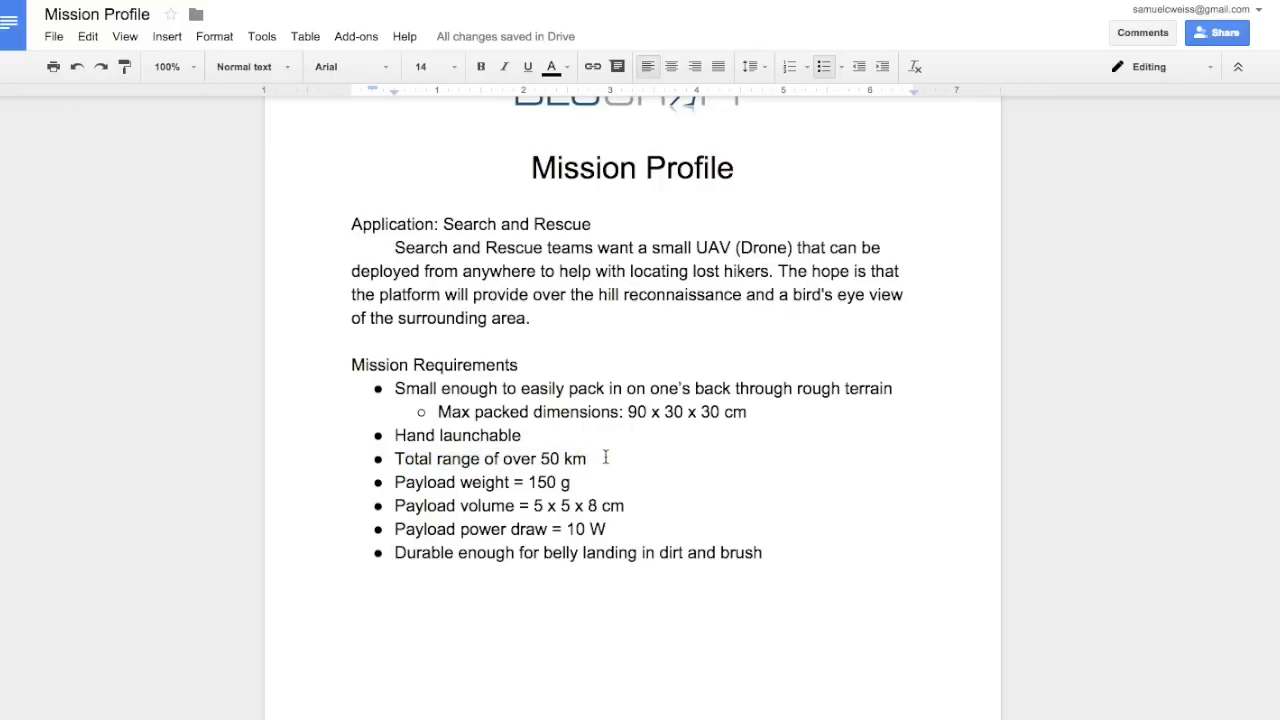
double_click(511, 440)
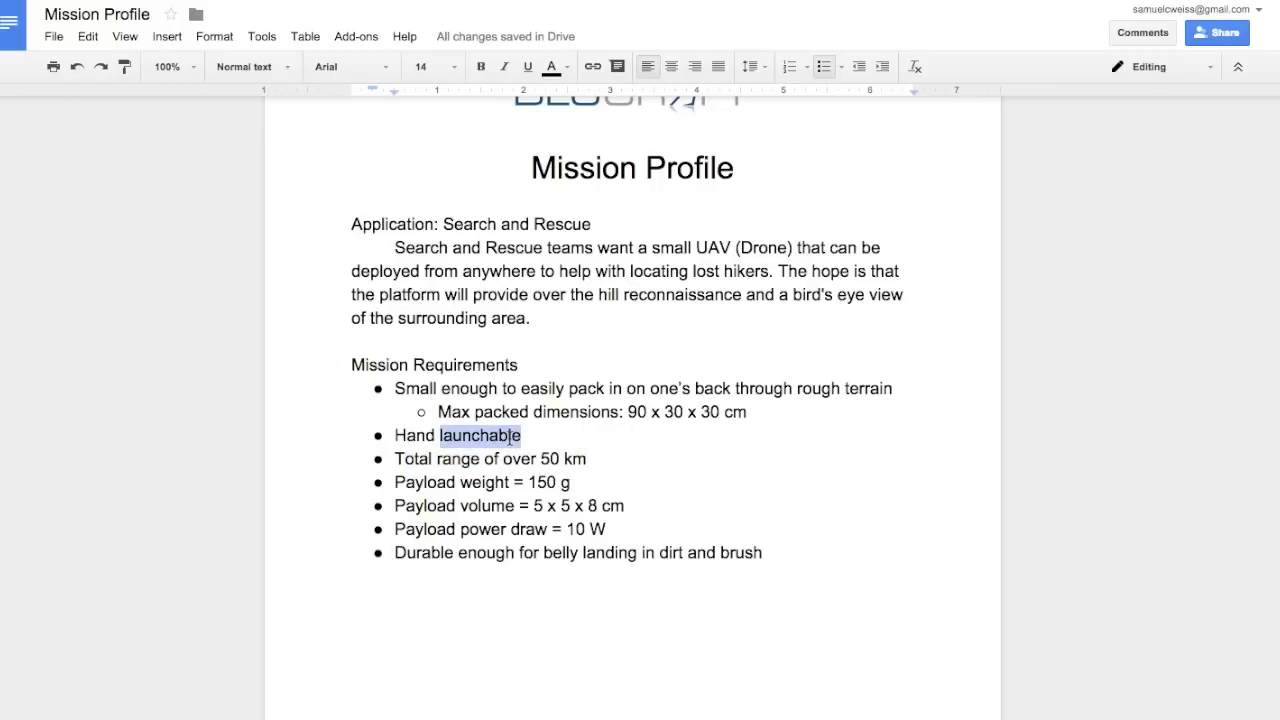
click(591, 558)
double_click(591, 556)
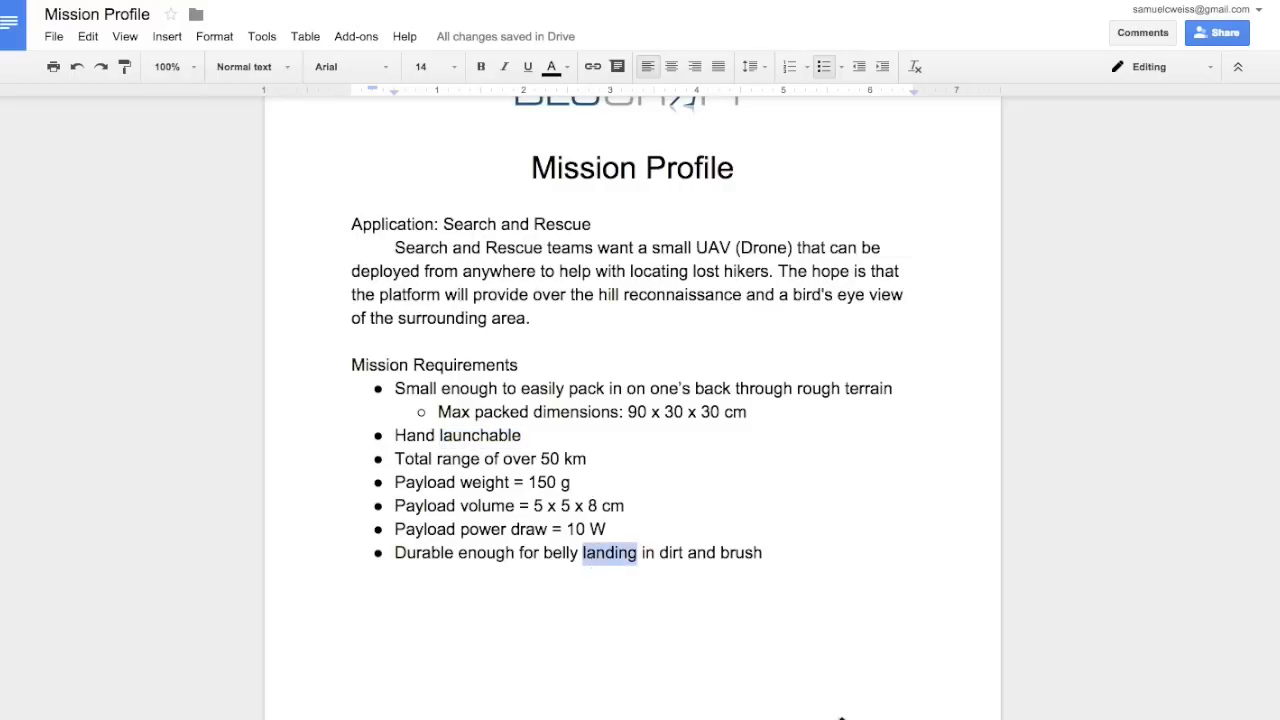
click(783, 566)
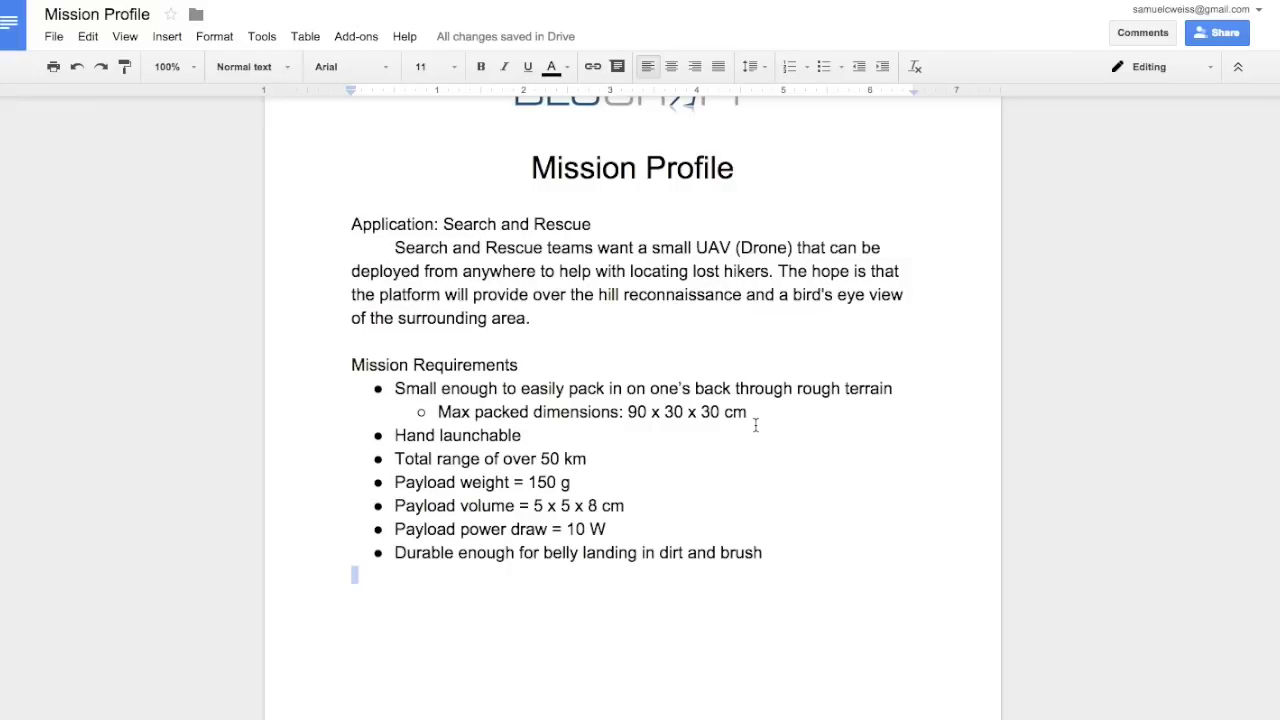
drag(757, 414, 398, 390)
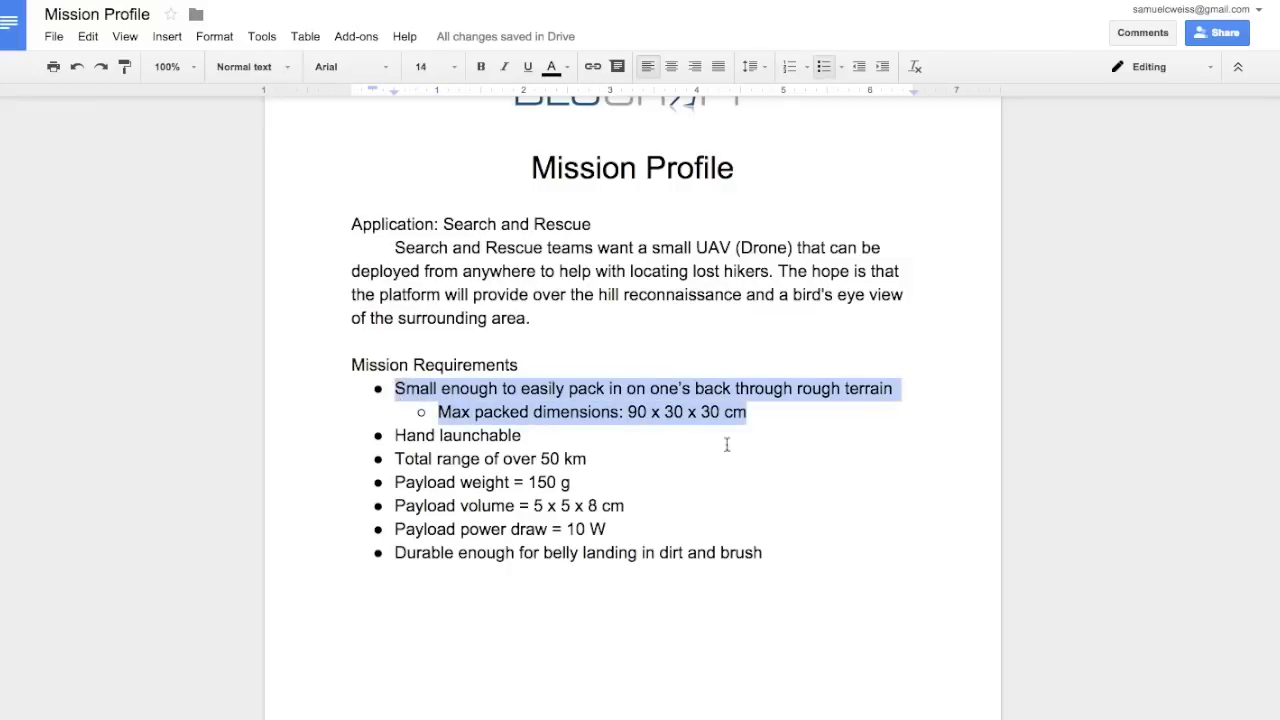
click(654, 450)
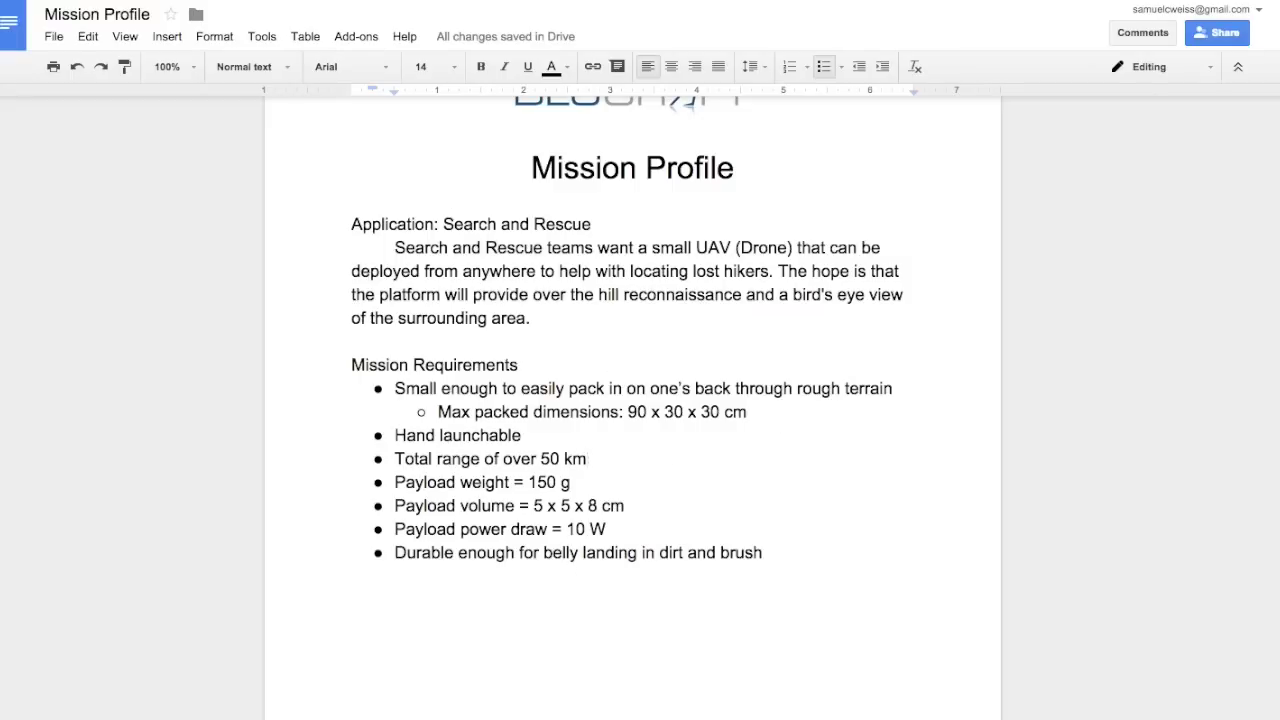
key(ctrl+Tab)
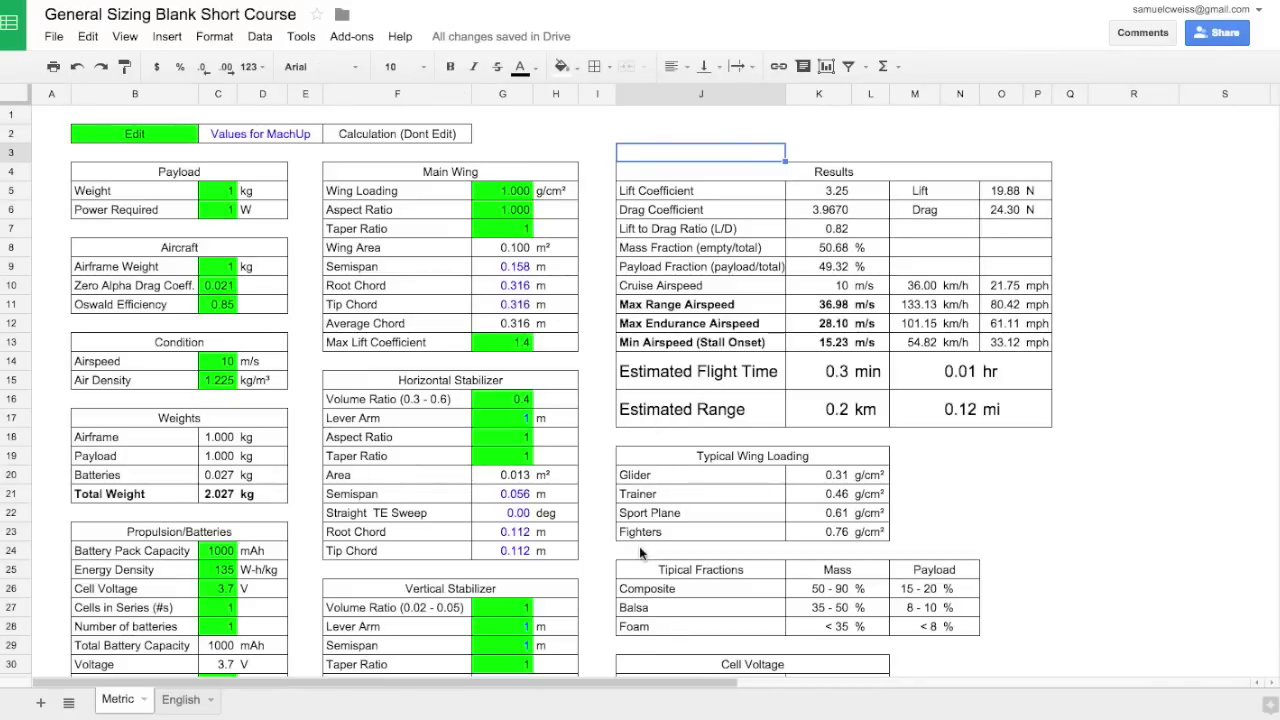
- Scan the Metric tab's sizing tables, then select the green Edit legend cell
scroll(641, 553, down, 1)
scroll(639, 546, down, 2)
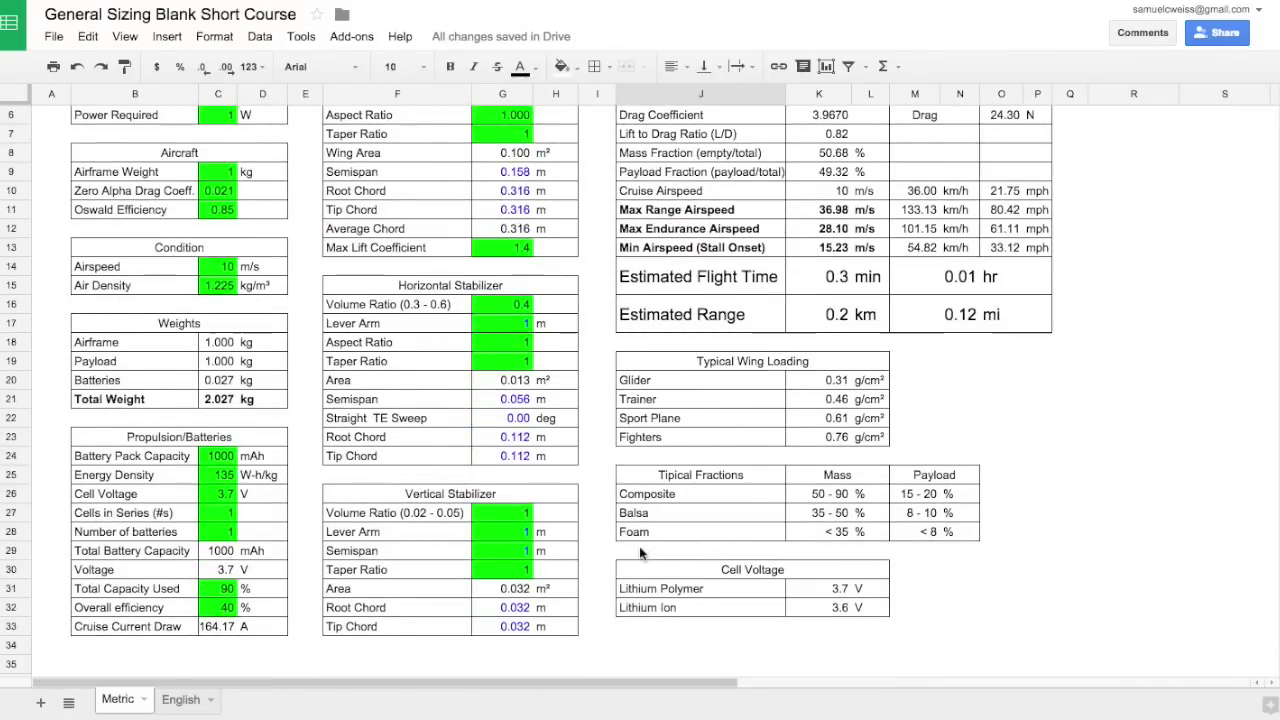
scroll(639, 546, up, 2)
scroll(639, 546, up, 1)
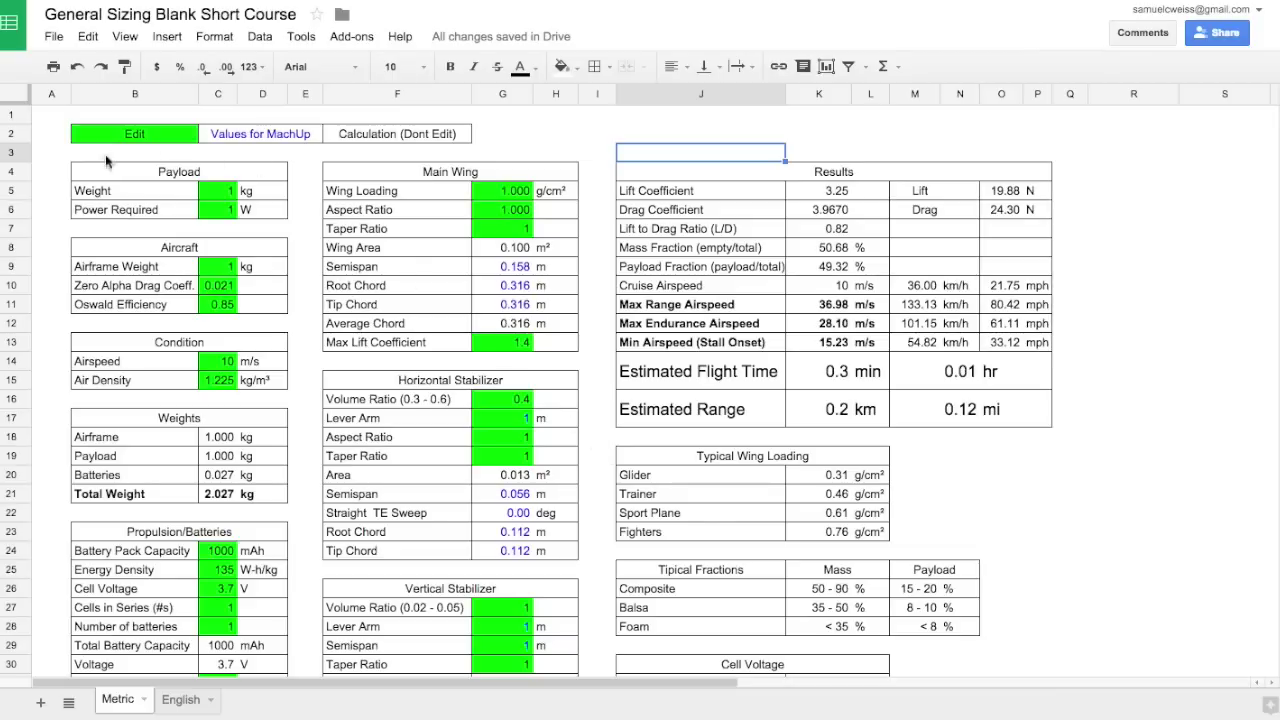
click(83, 141)
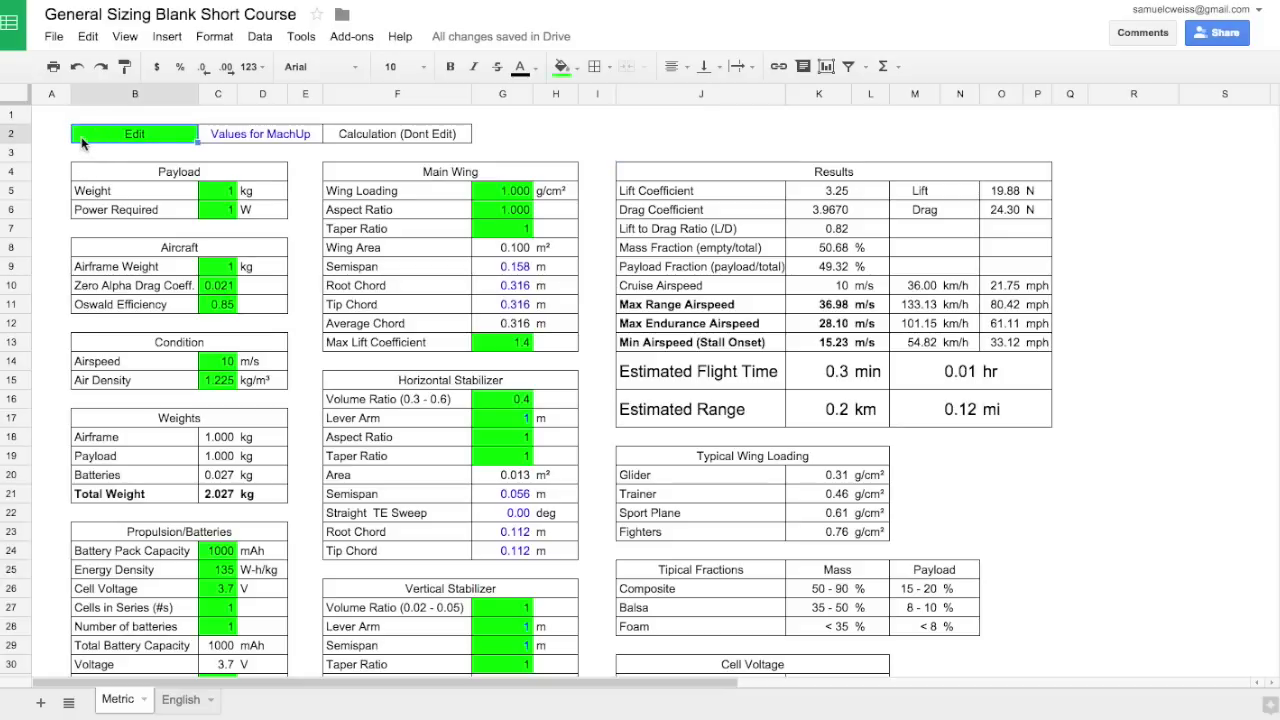
click(279, 140)
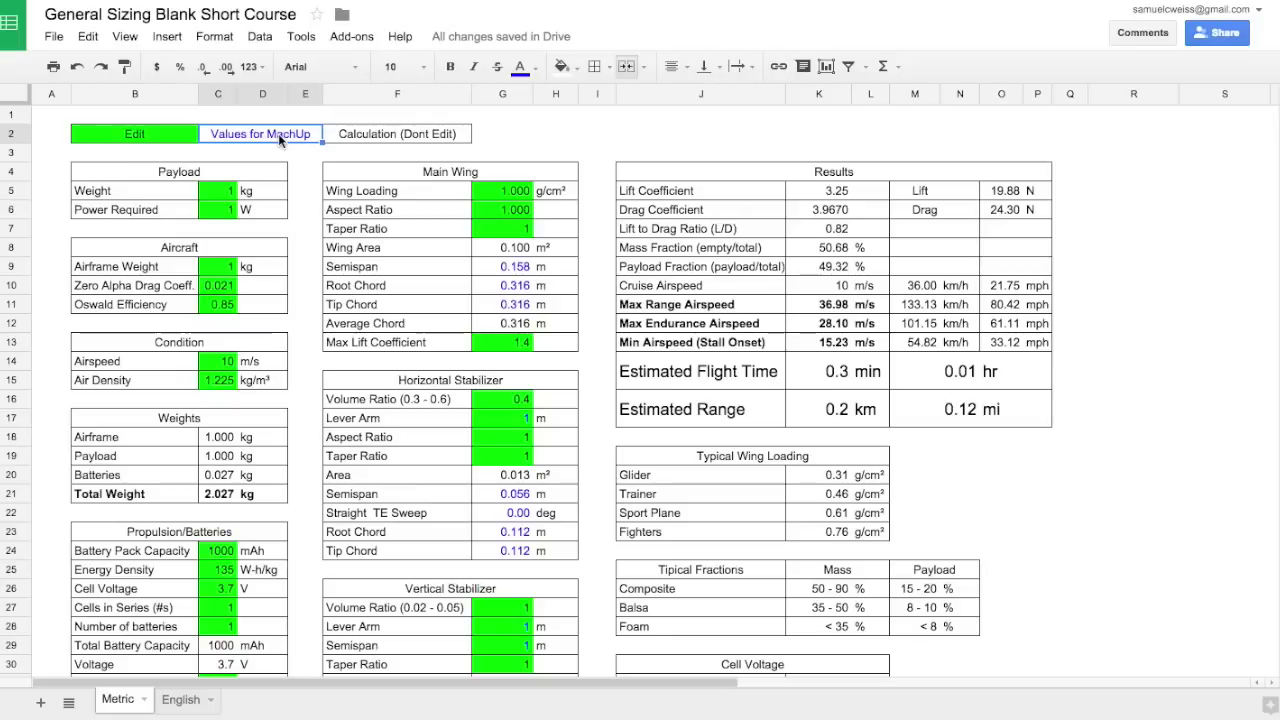
click(364, 137)
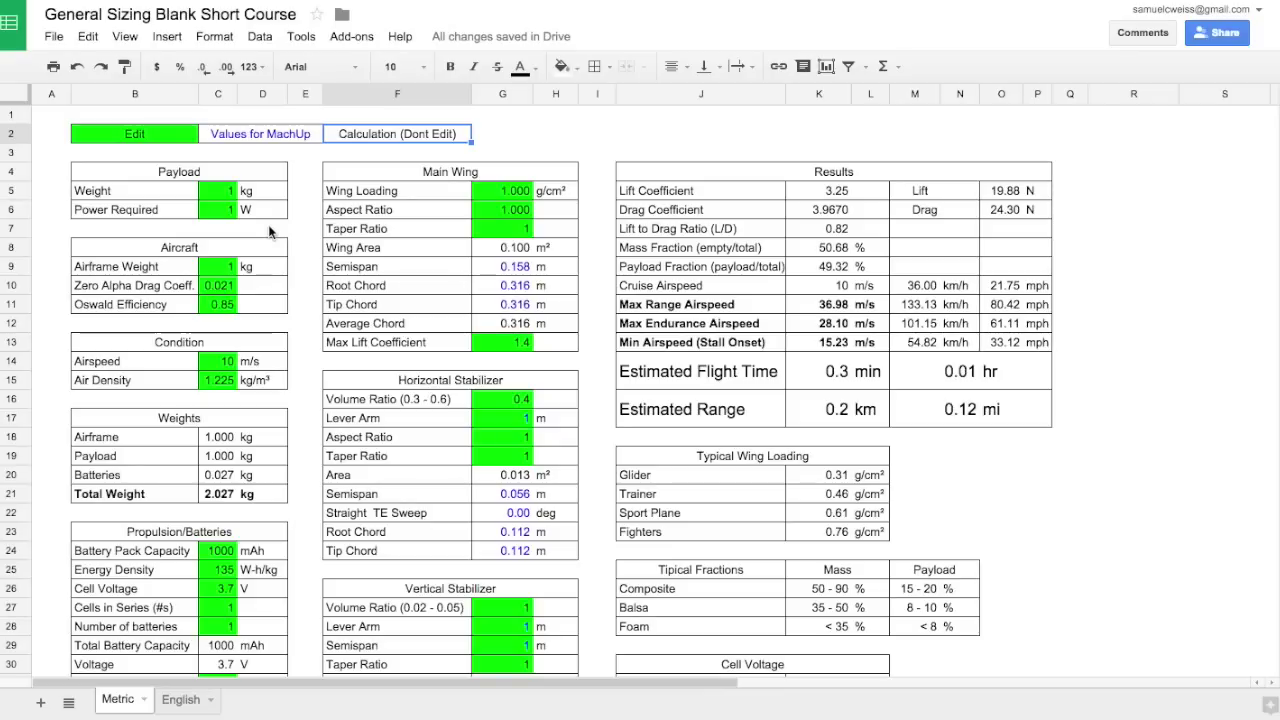
click(214, 193)
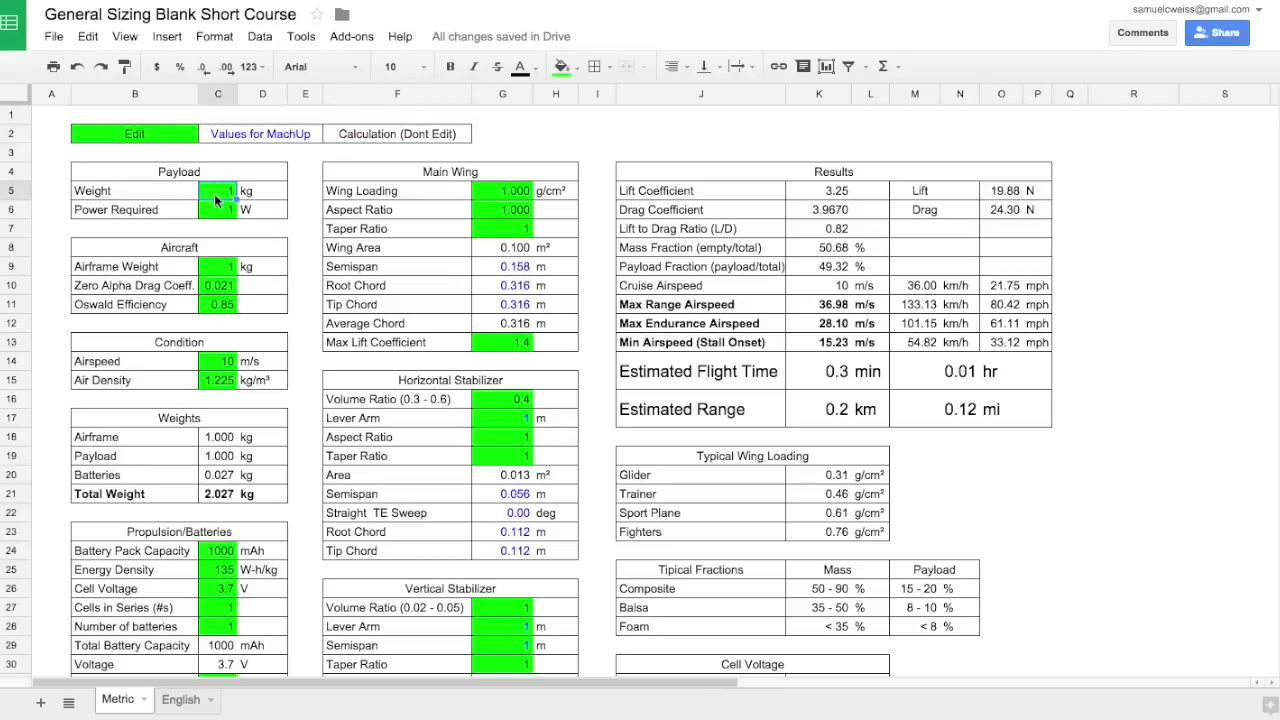
click(213, 212)
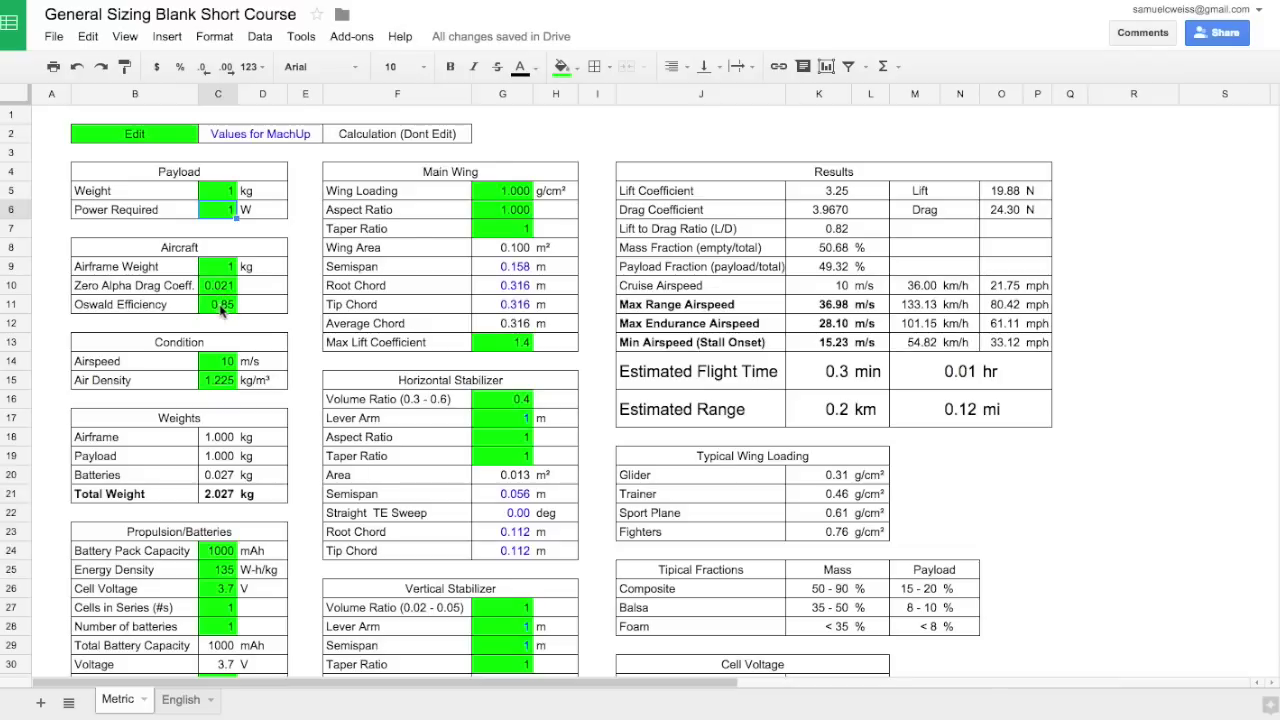
drag(214, 286, 216, 310)
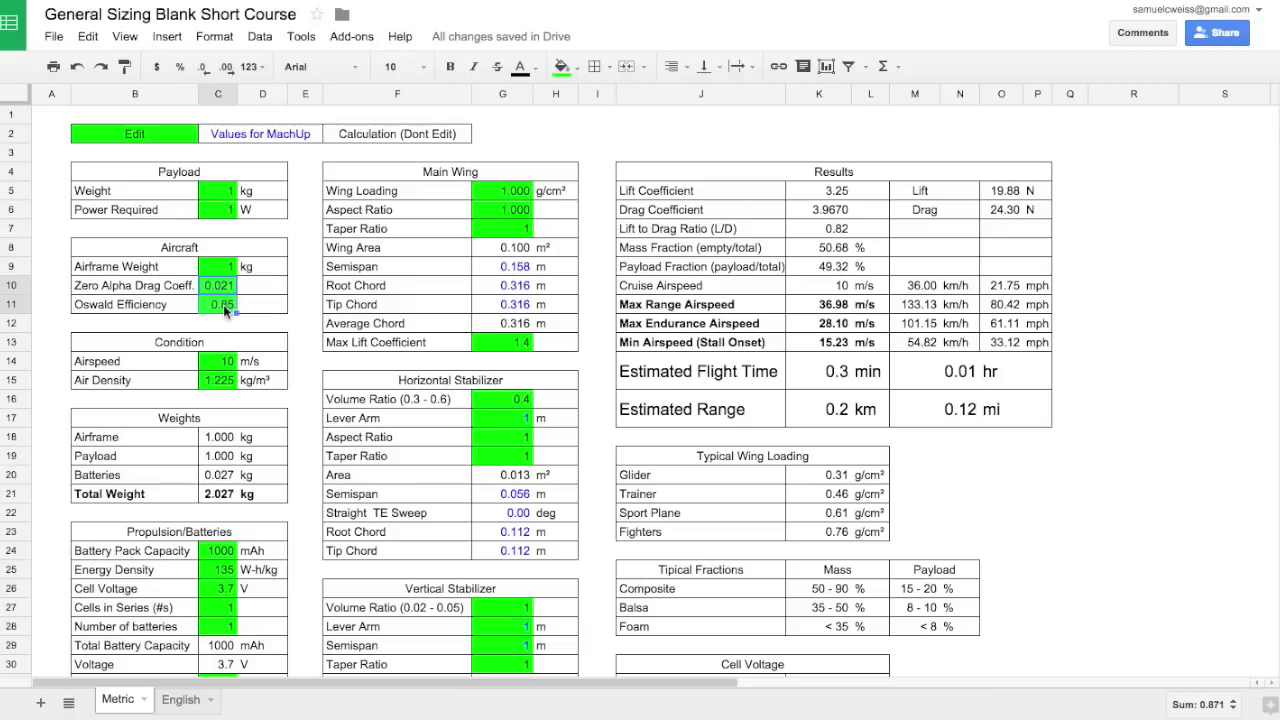
click(217, 288)
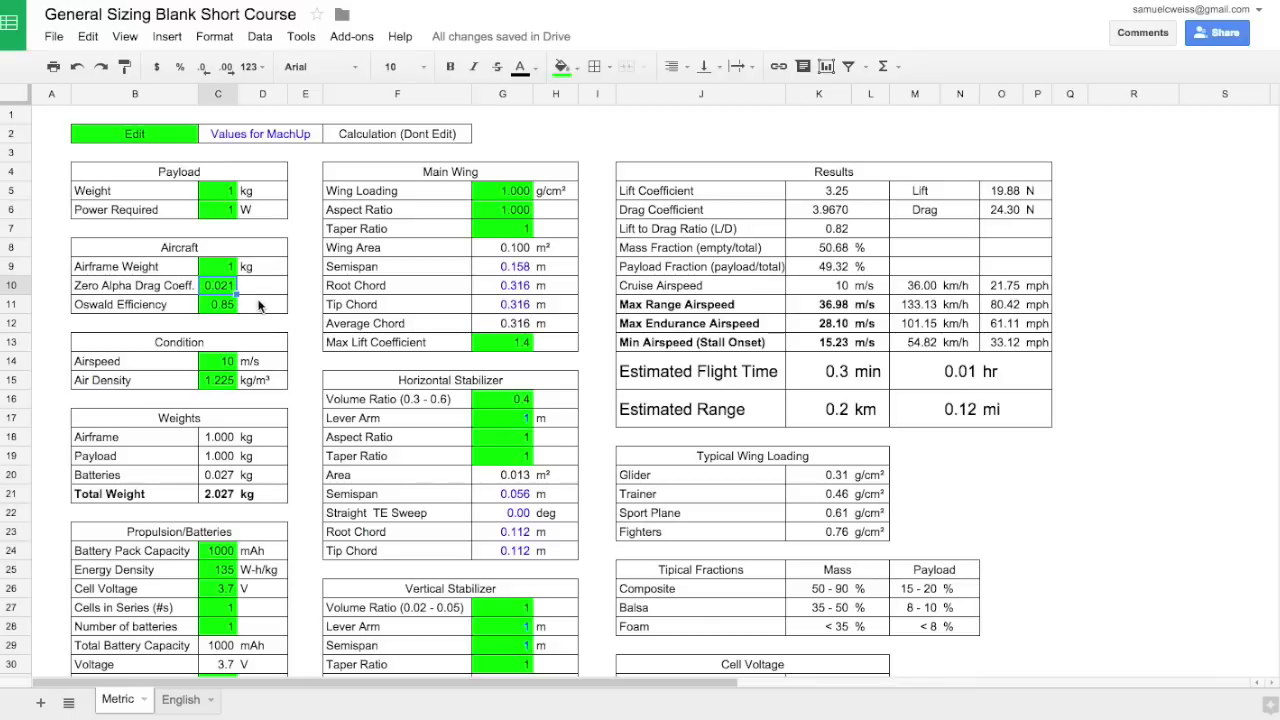
scroll(258, 305, down, 1)
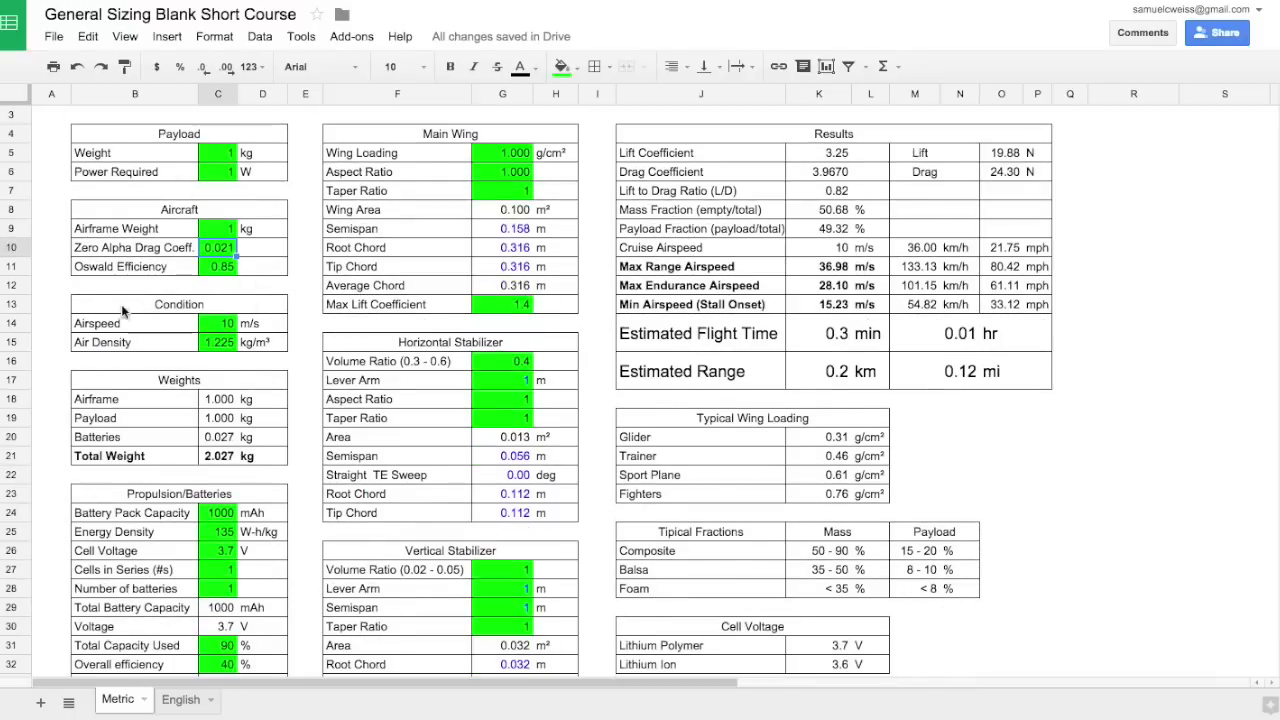
click(214, 344)
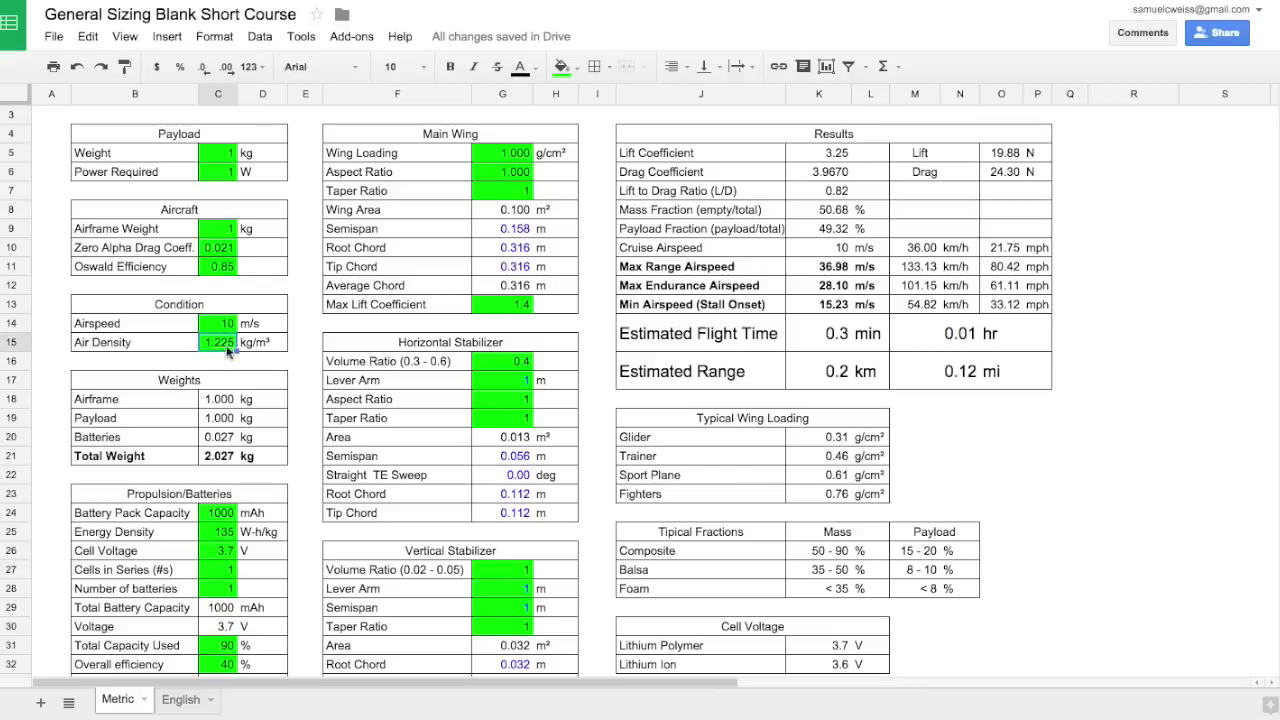
scroll(252, 363, down, 1)
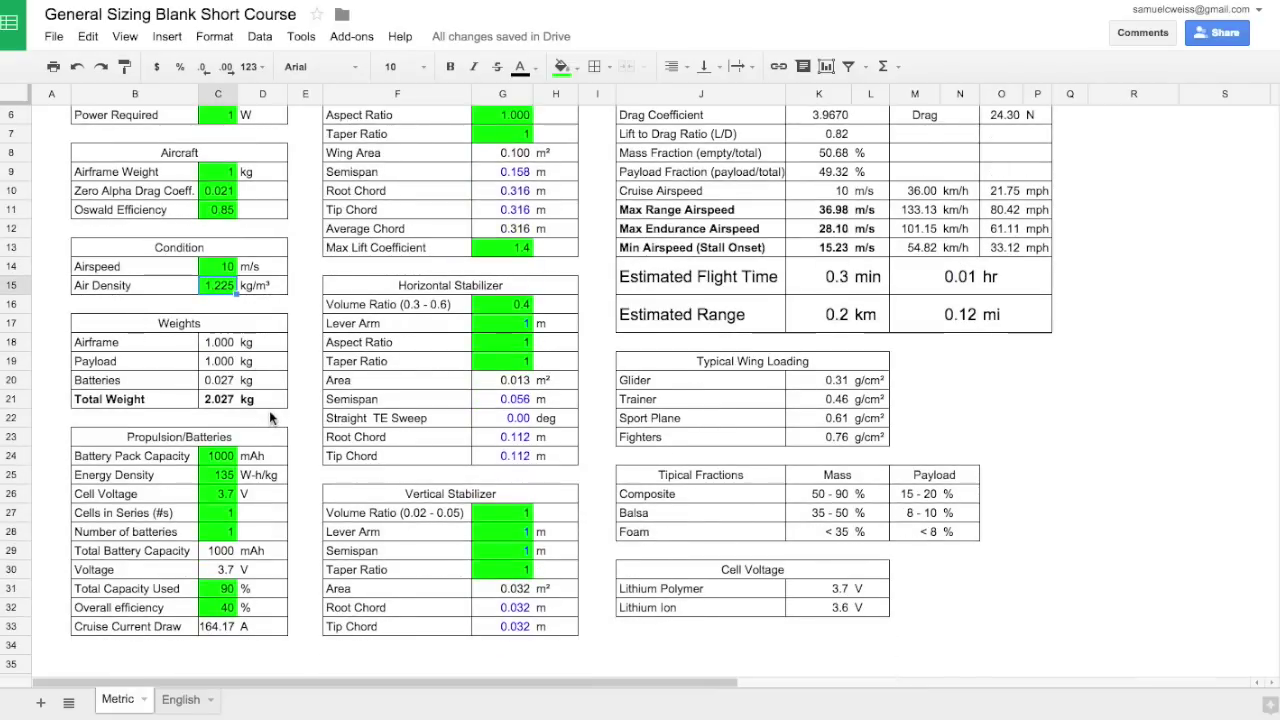
click(215, 342)
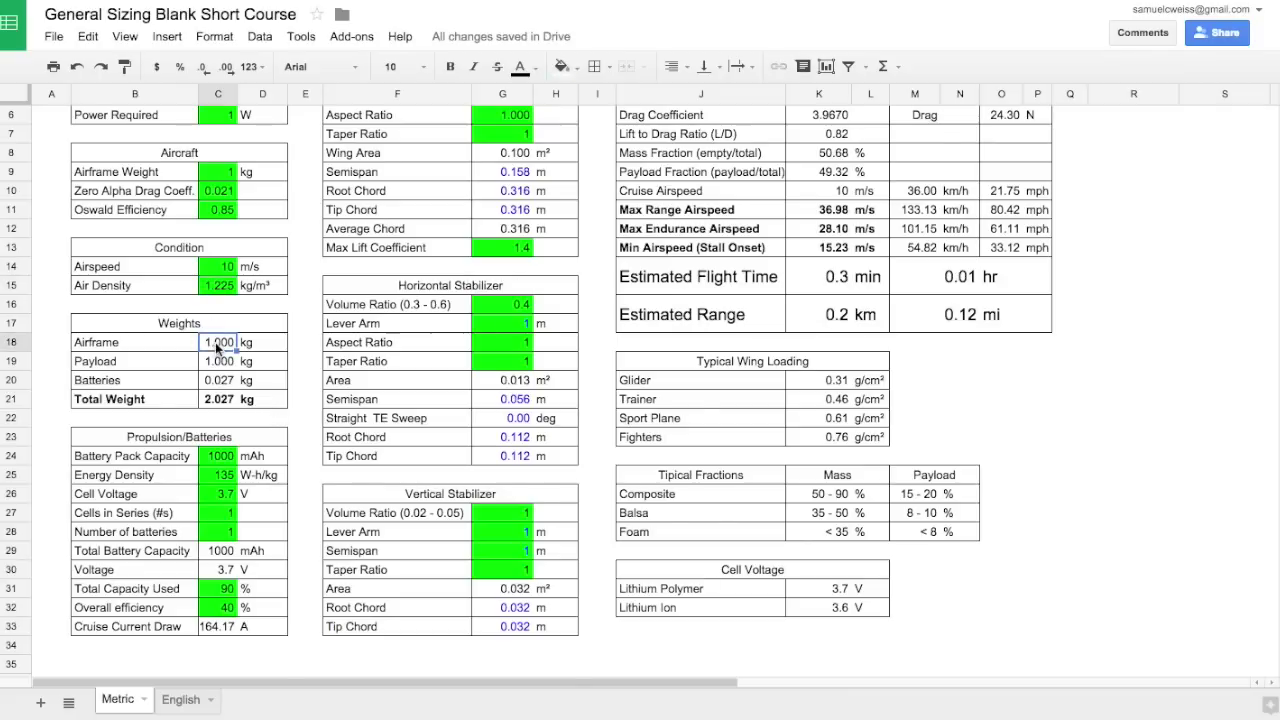
scroll(215, 342, up, 1)
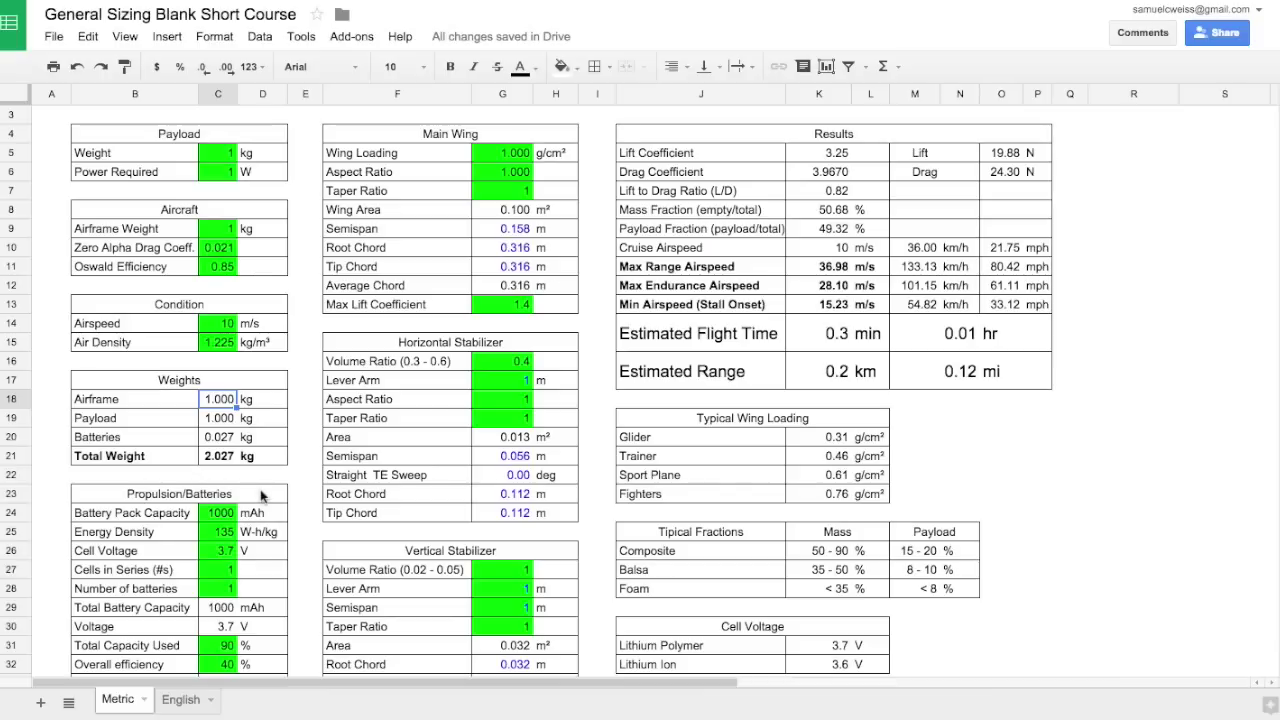
click(221, 462)
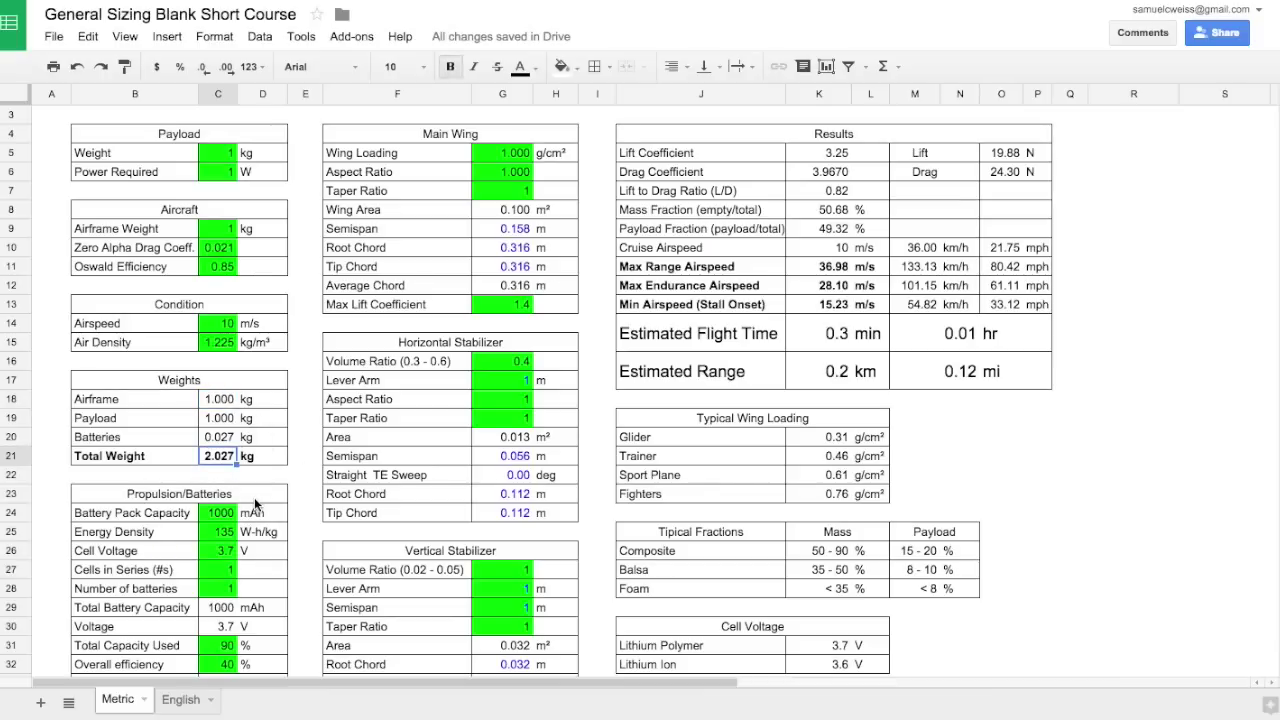
scroll(254, 497, down, 1)
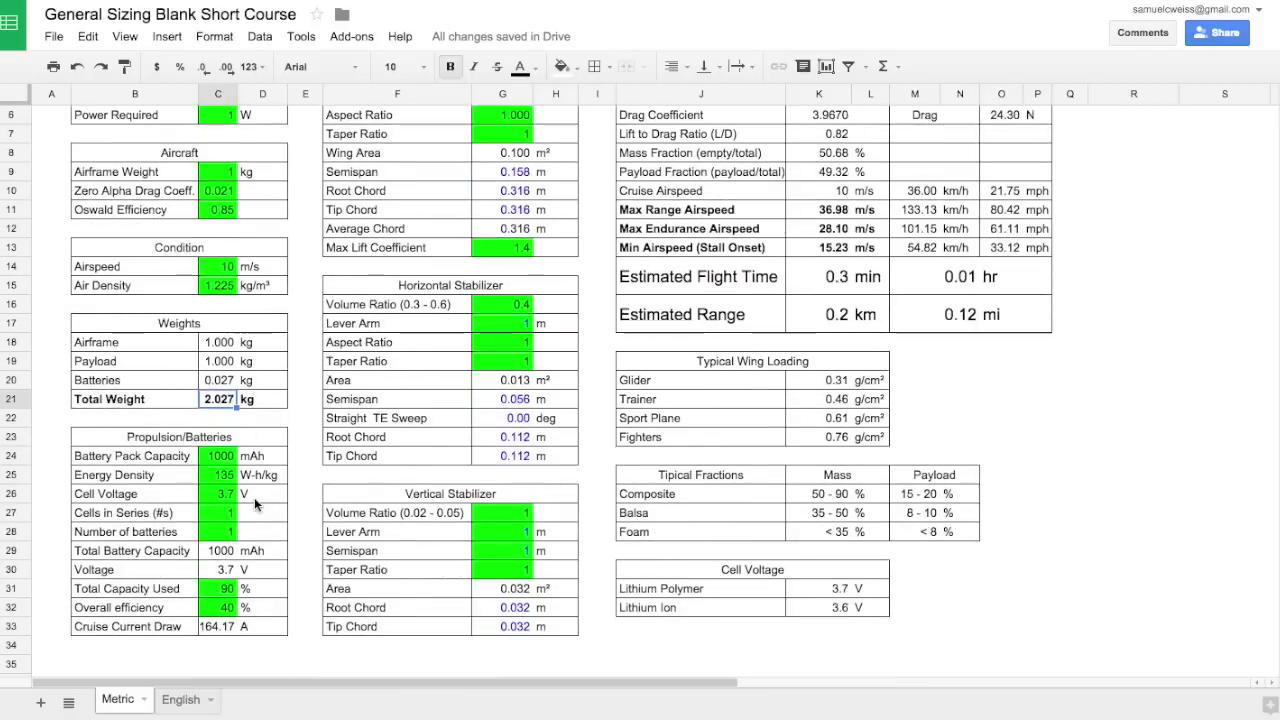
click(160, 456)
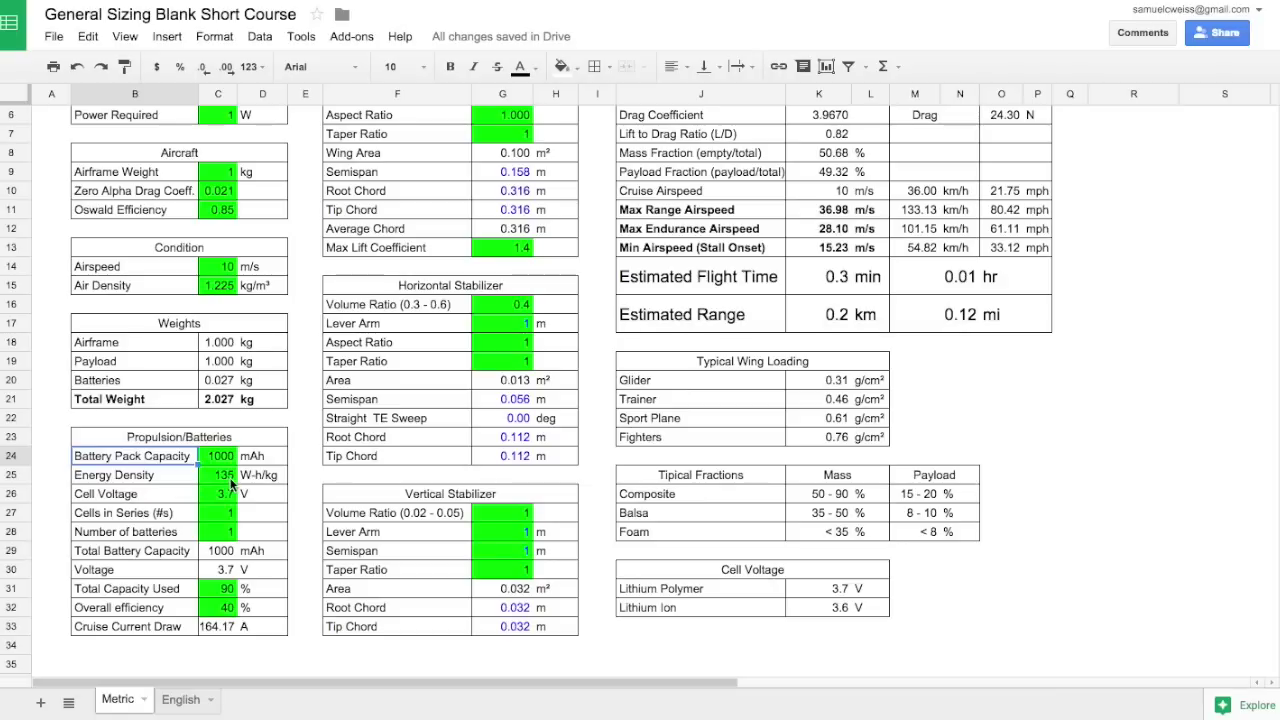
click(222, 497)
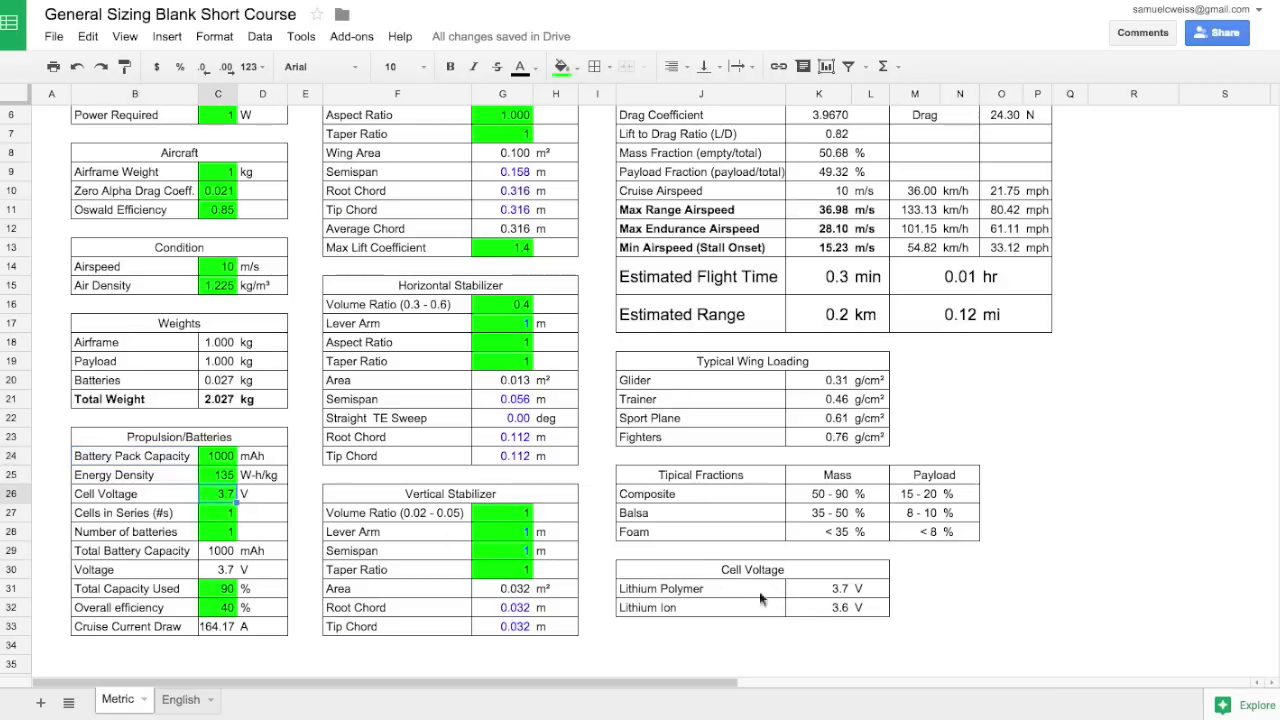
click(835, 591)
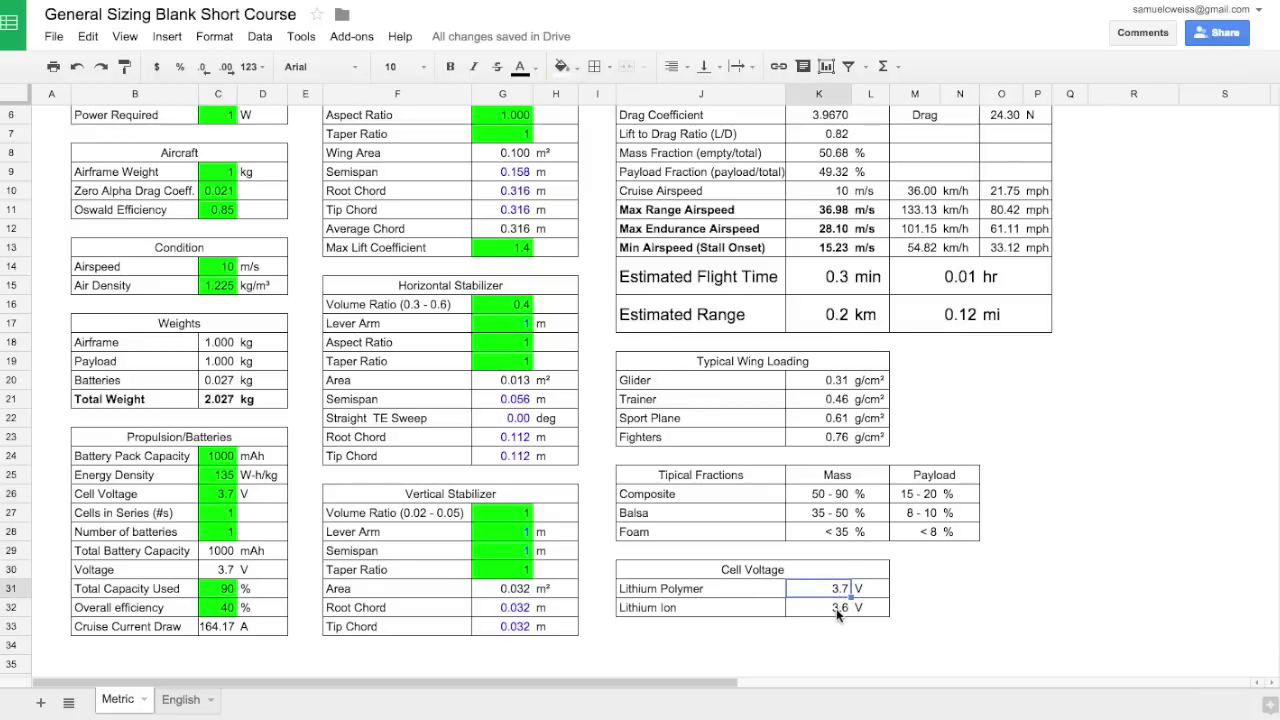
click(839, 608)
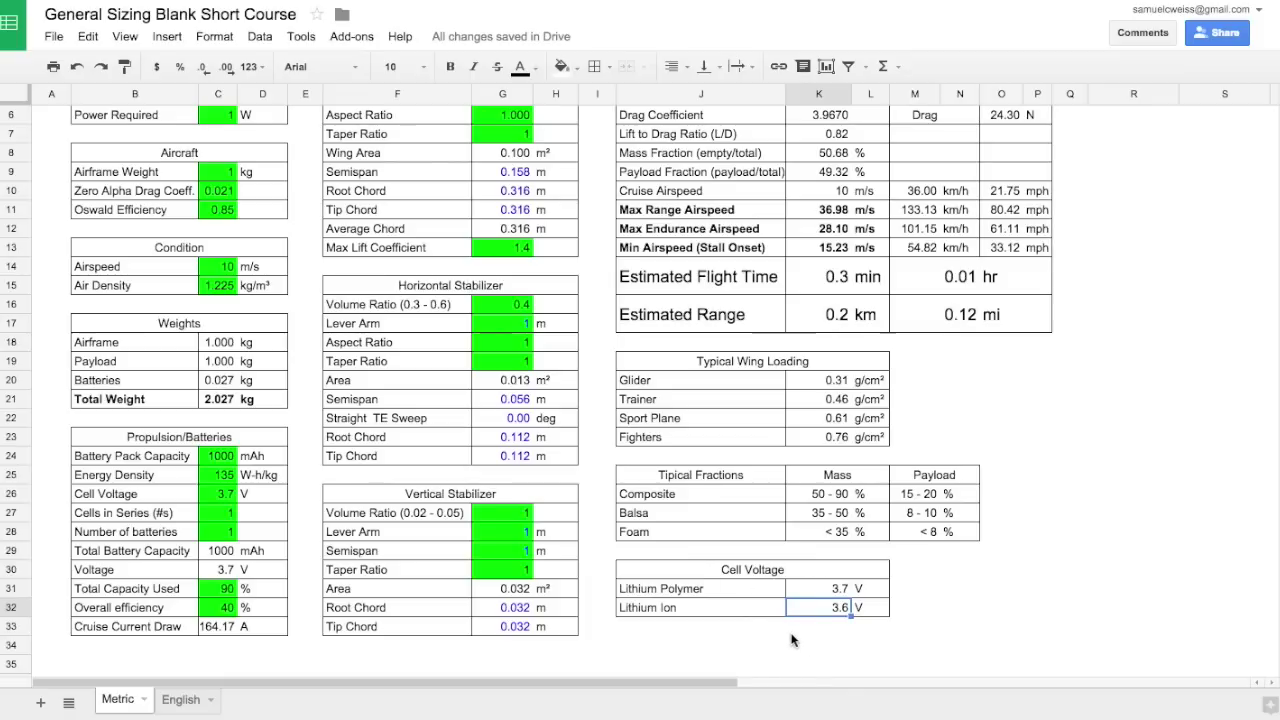
click(224, 516)
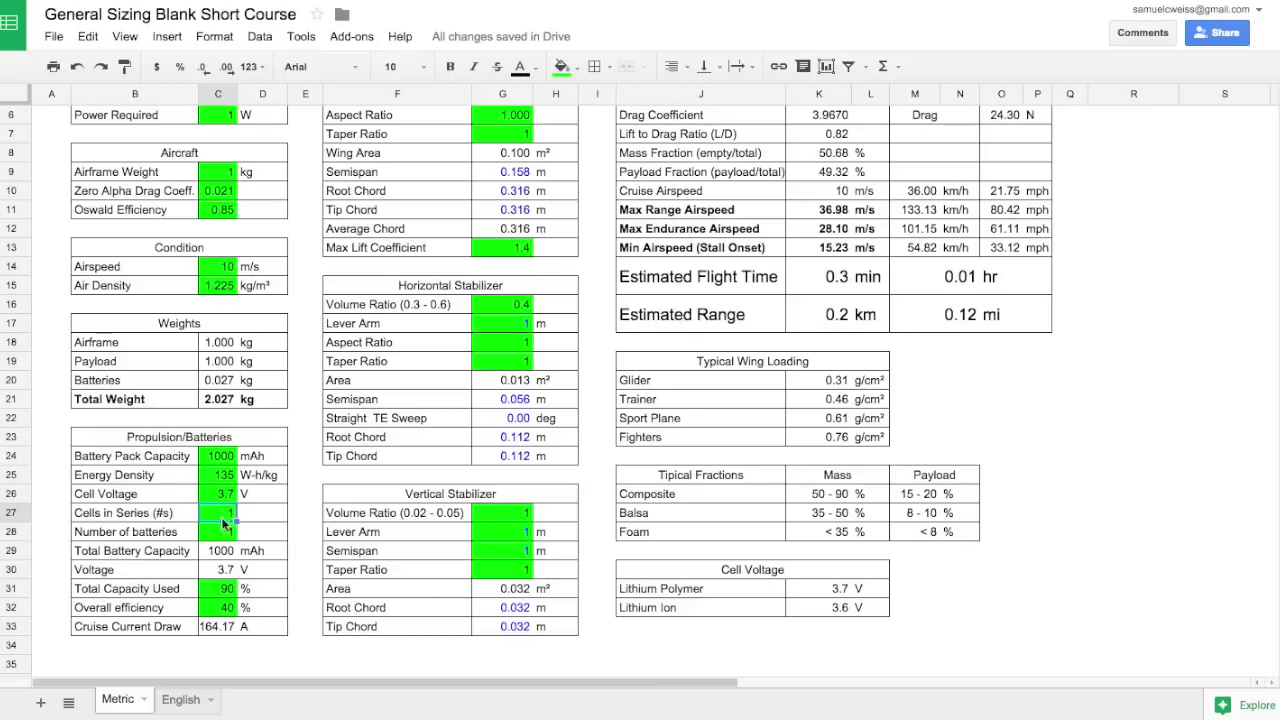
click(223, 533)
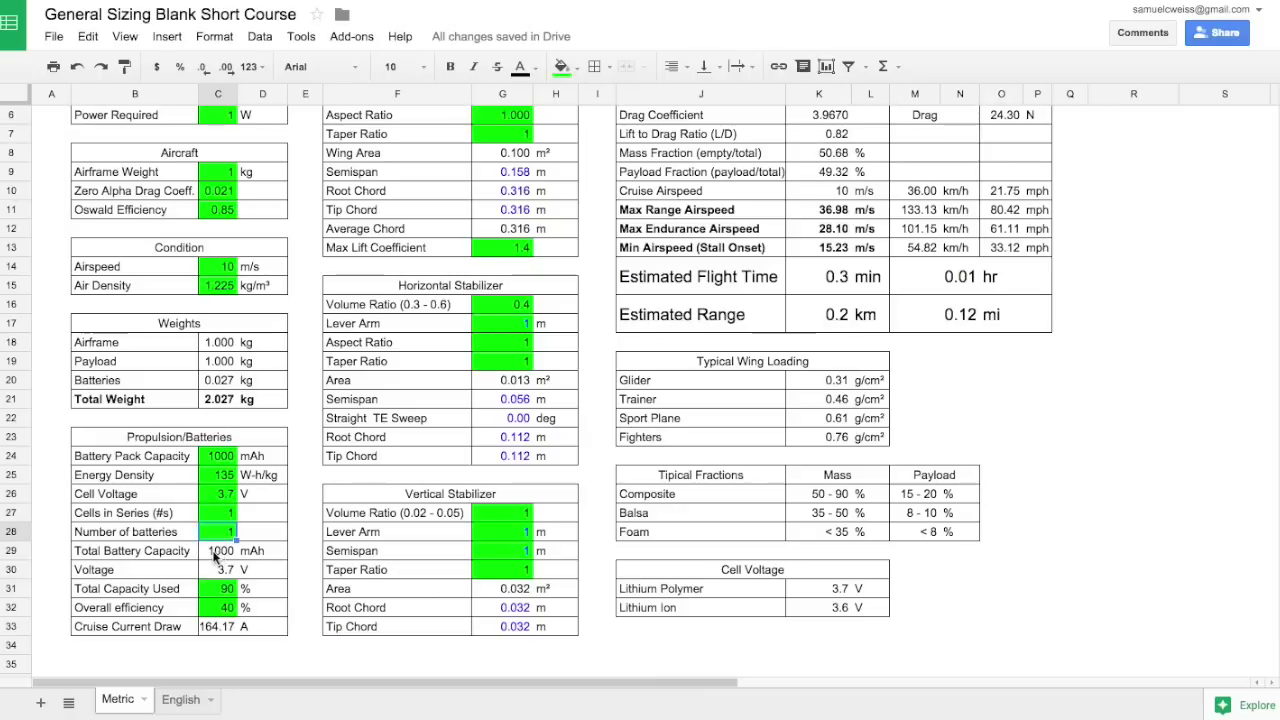
drag(220, 554, 227, 571)
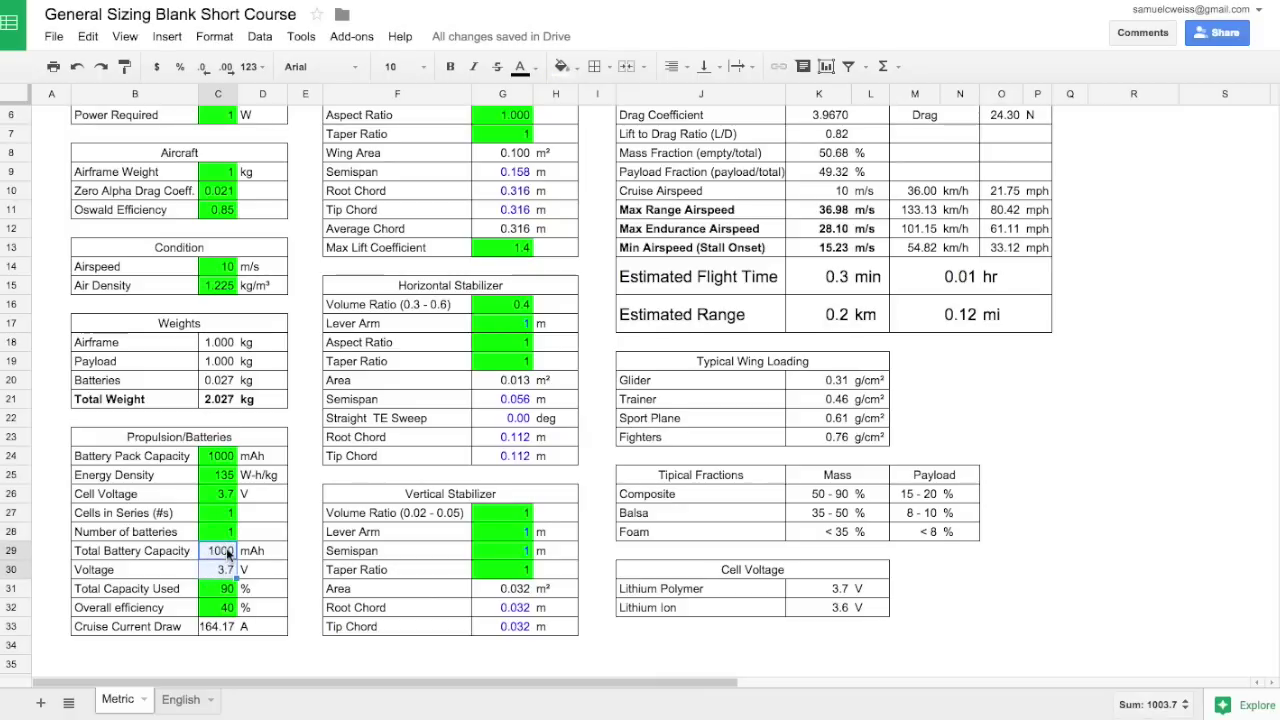
click(226, 589)
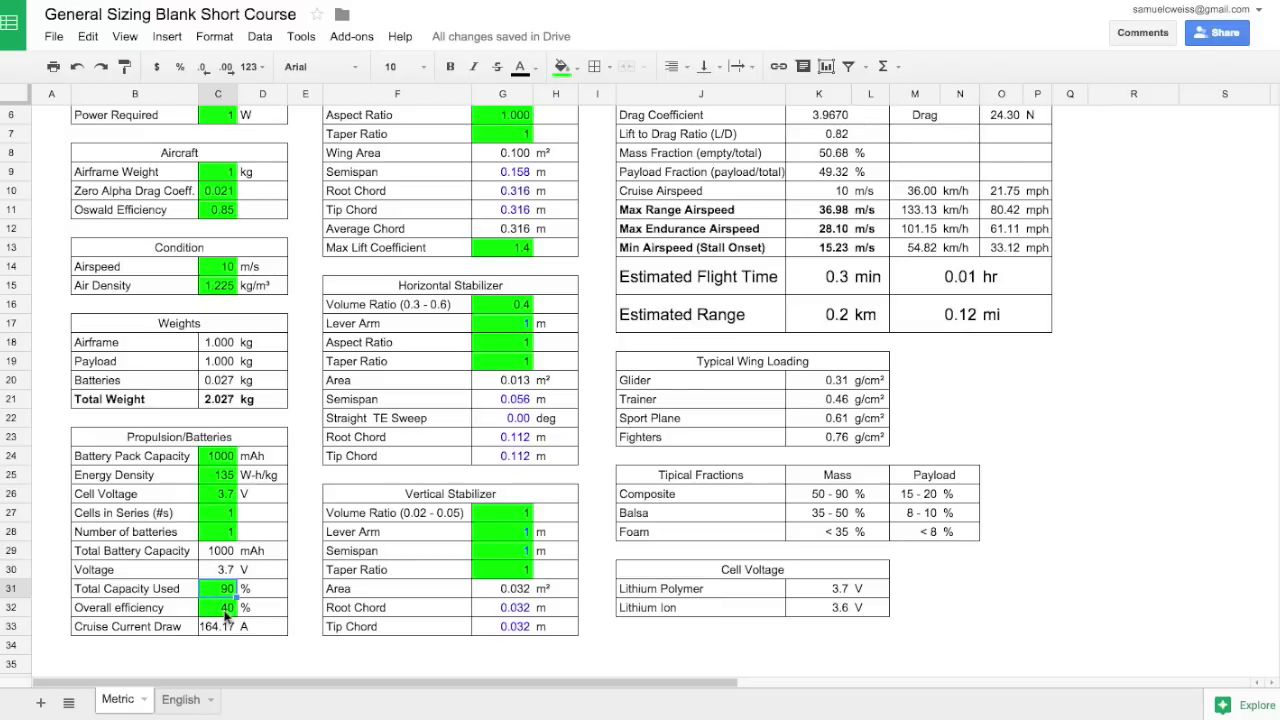
click(217, 608)
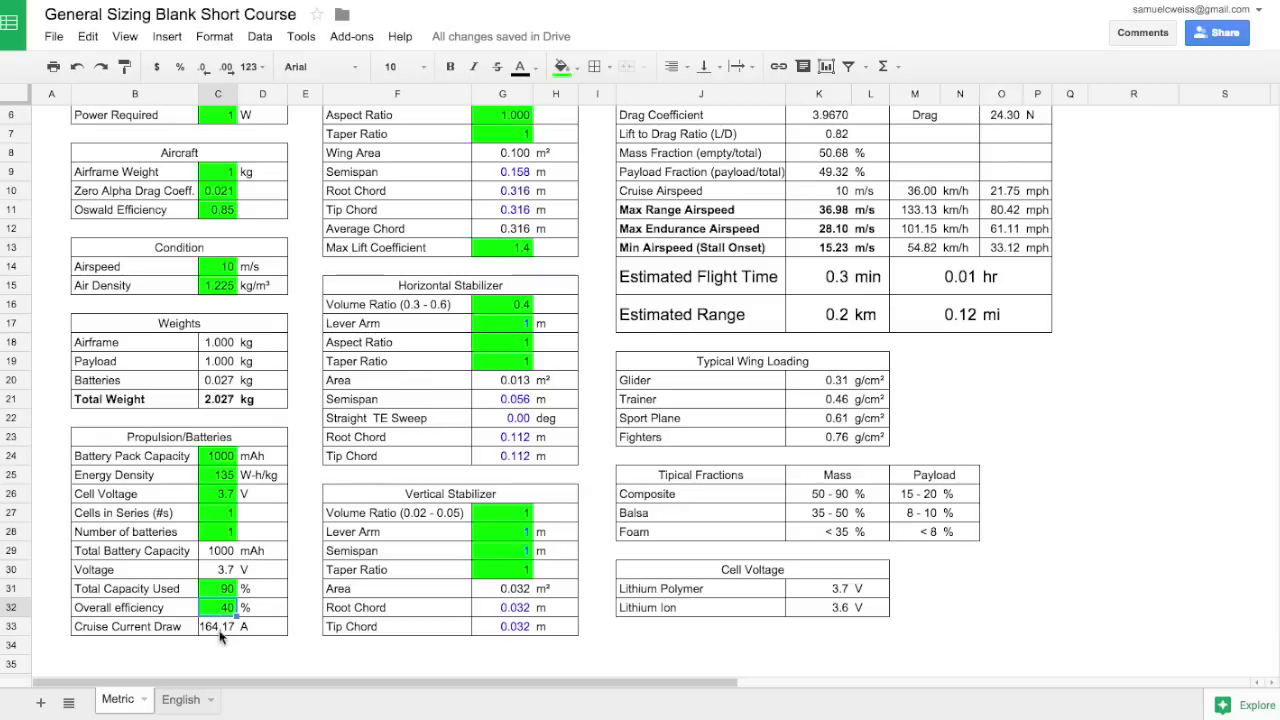
click(222, 626)
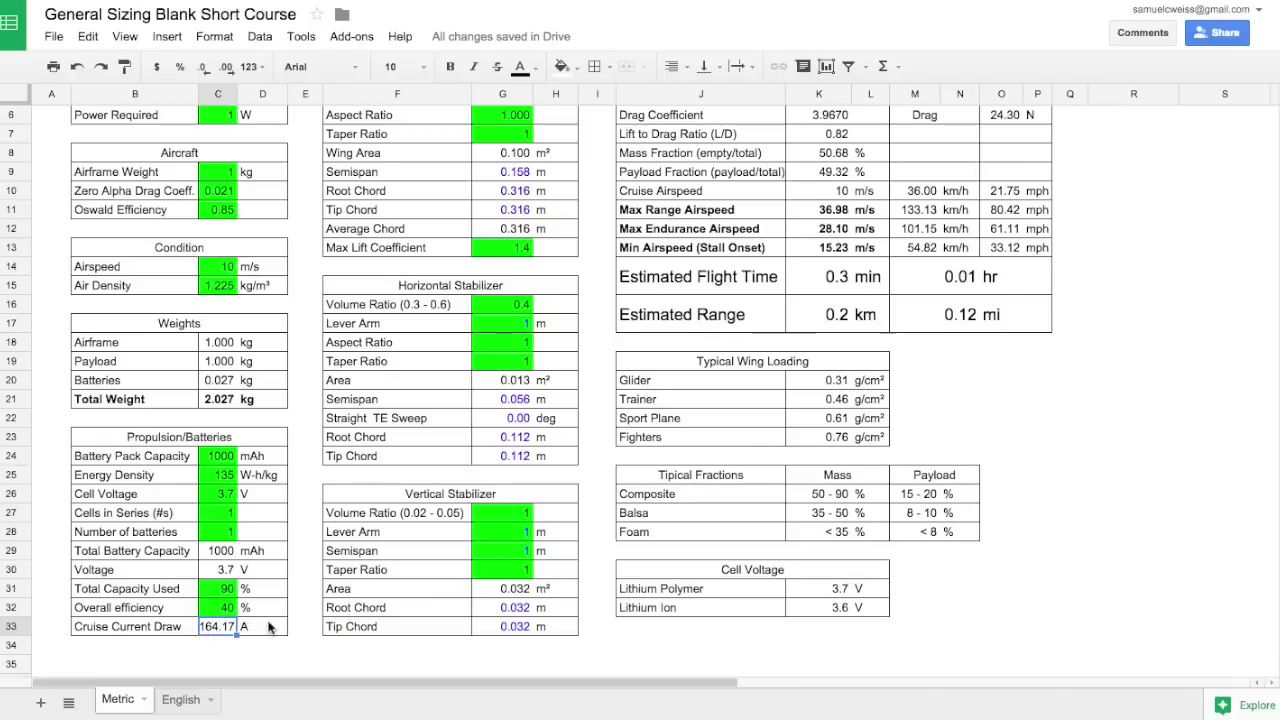
scroll(268, 626, up, 2)
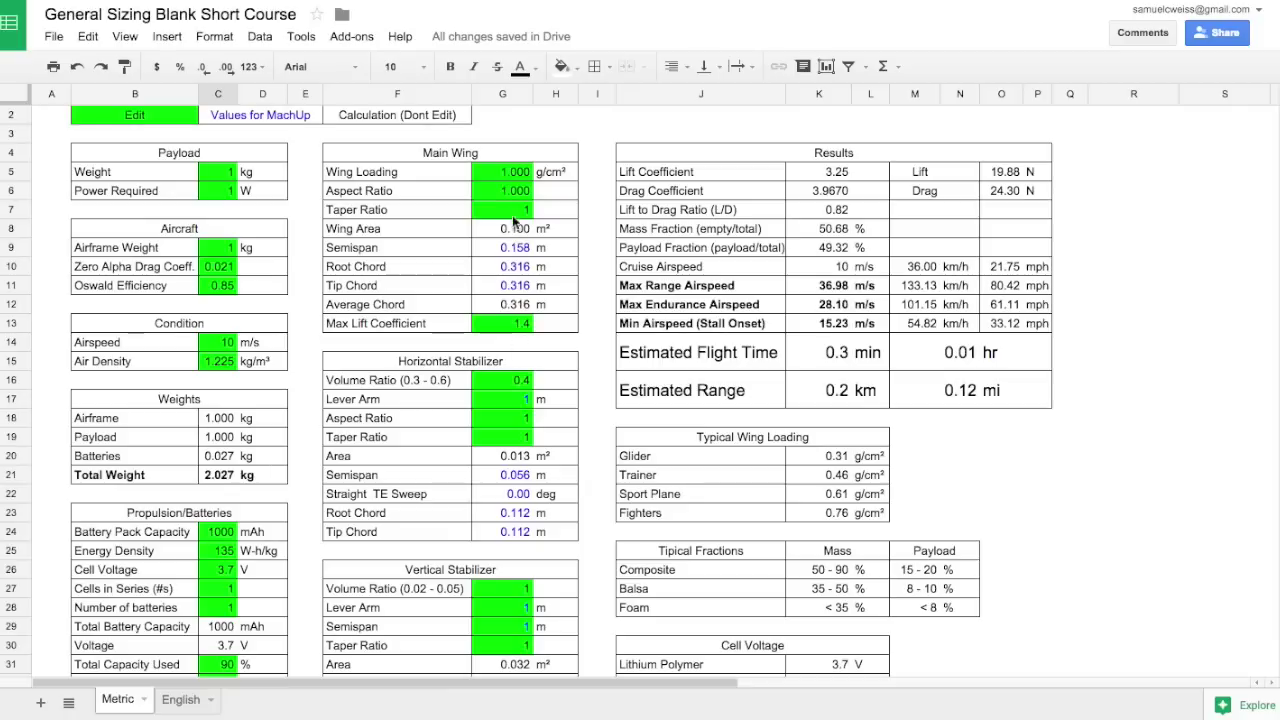
click(503, 173)
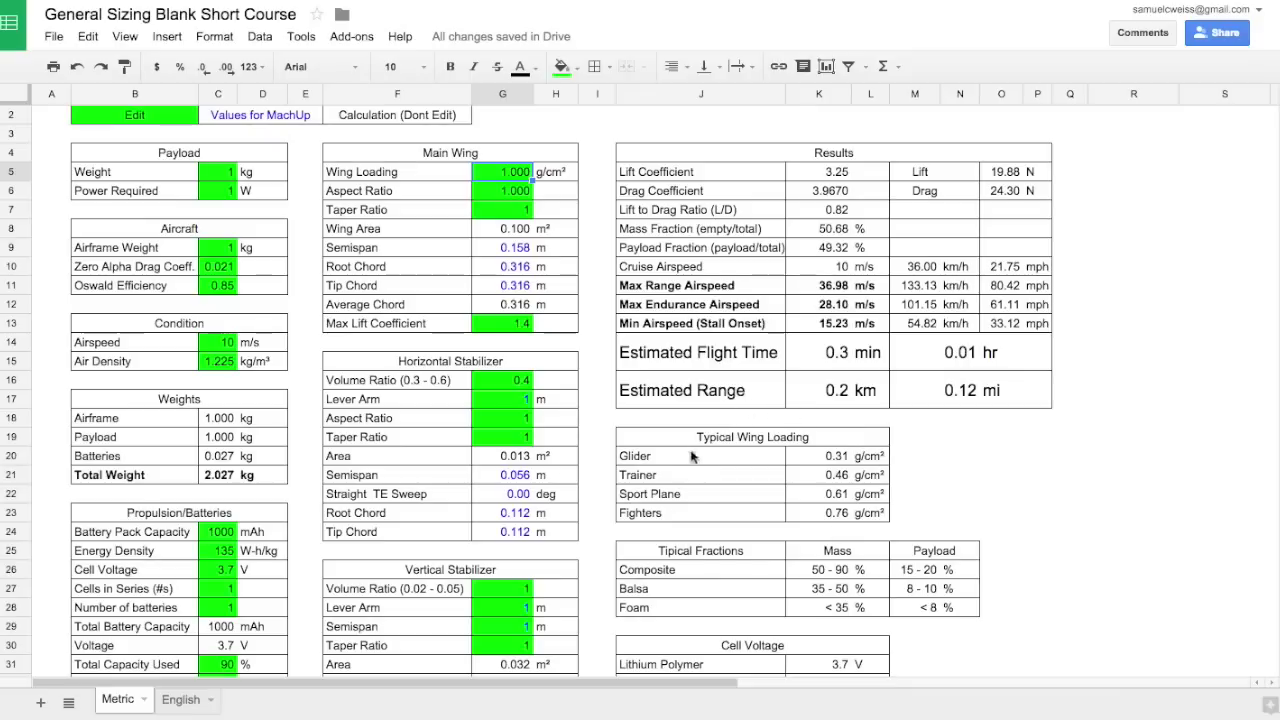
click(496, 193)
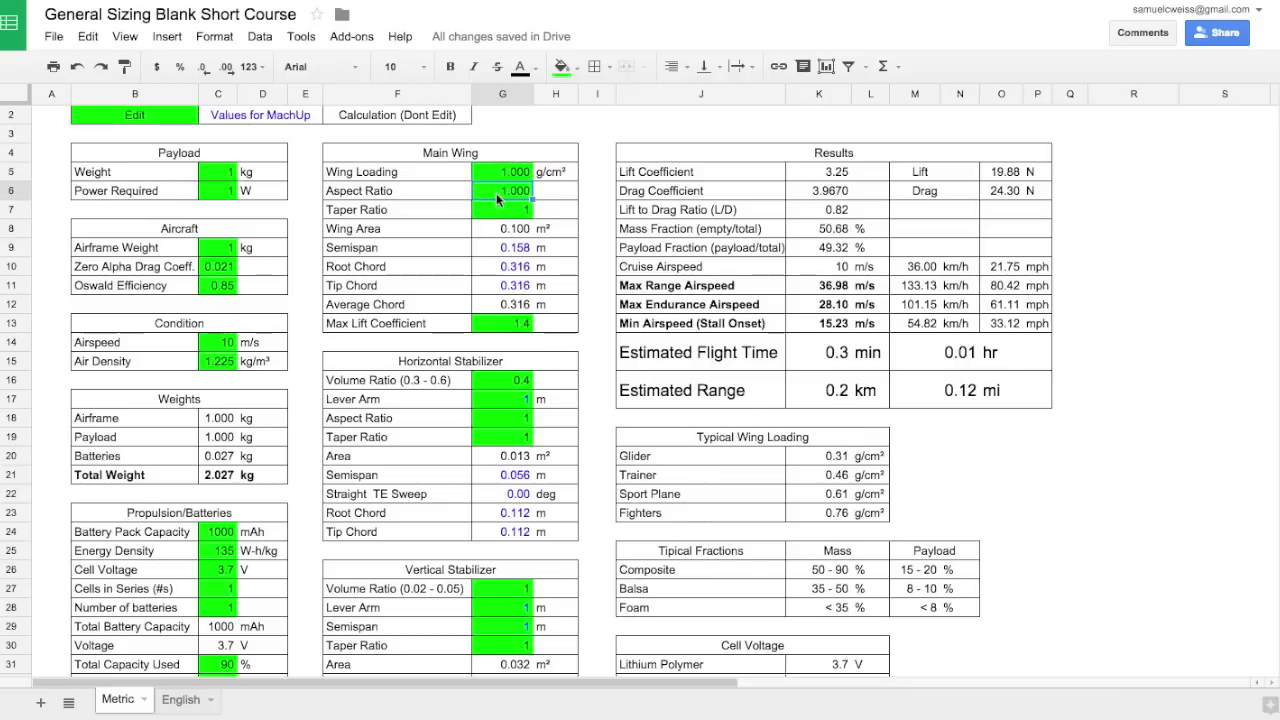
click(510, 213)
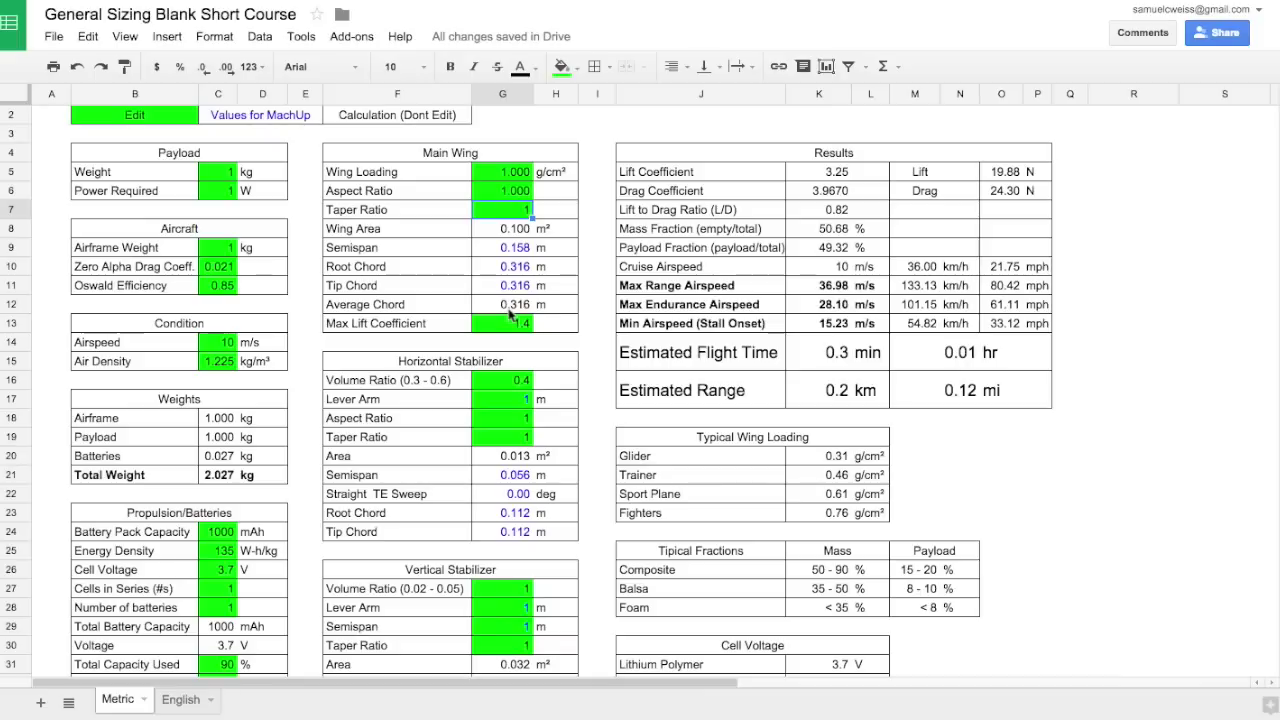
click(506, 323)
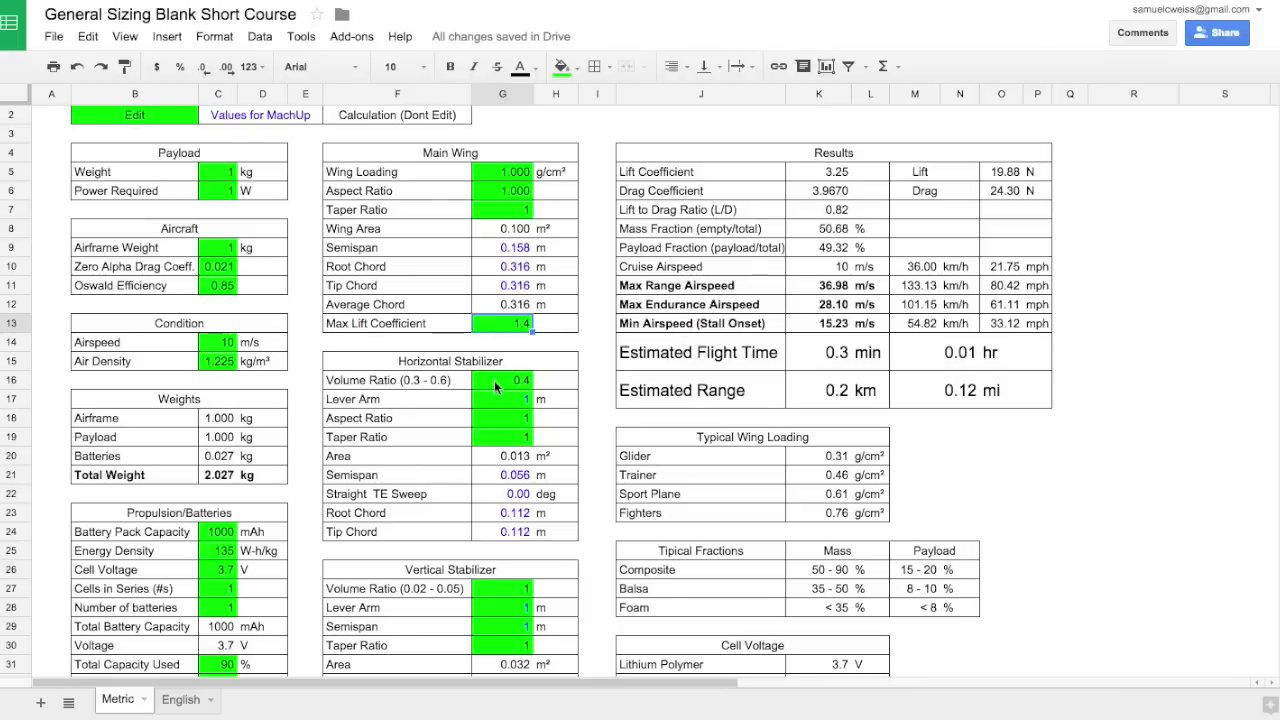
scroll(494, 387, down, 1)
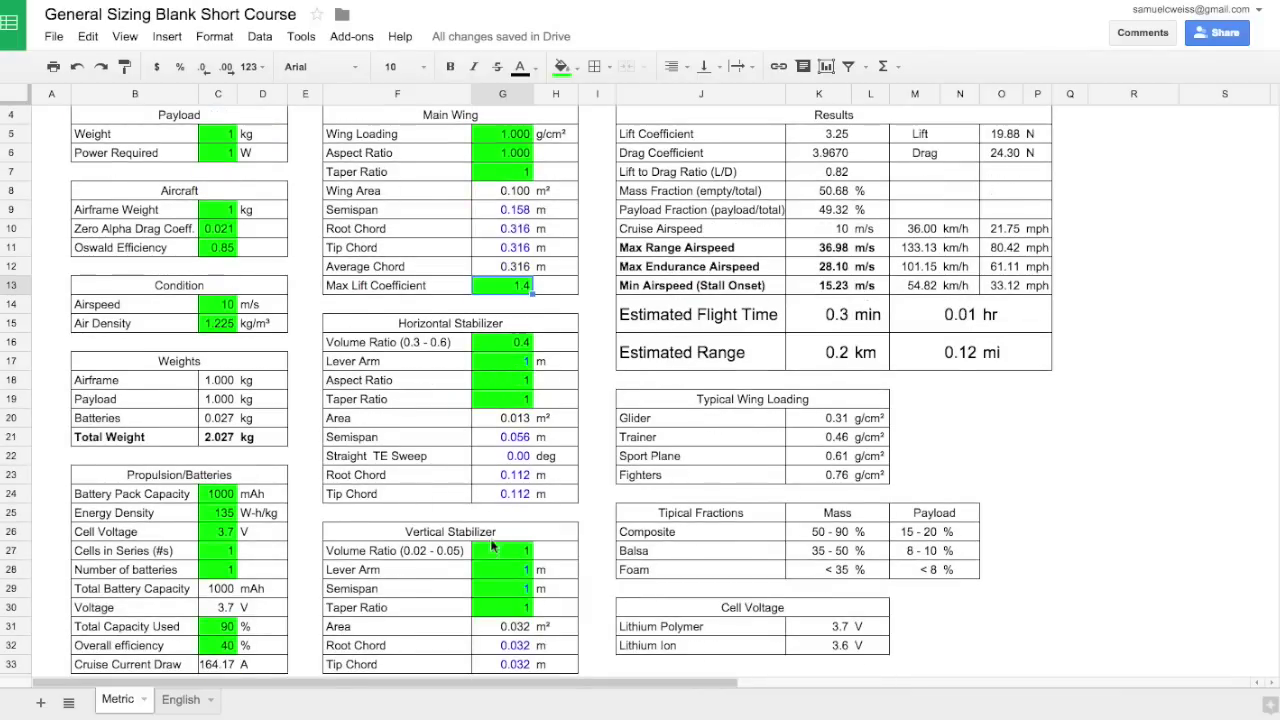
scroll(491, 553, down, 1)
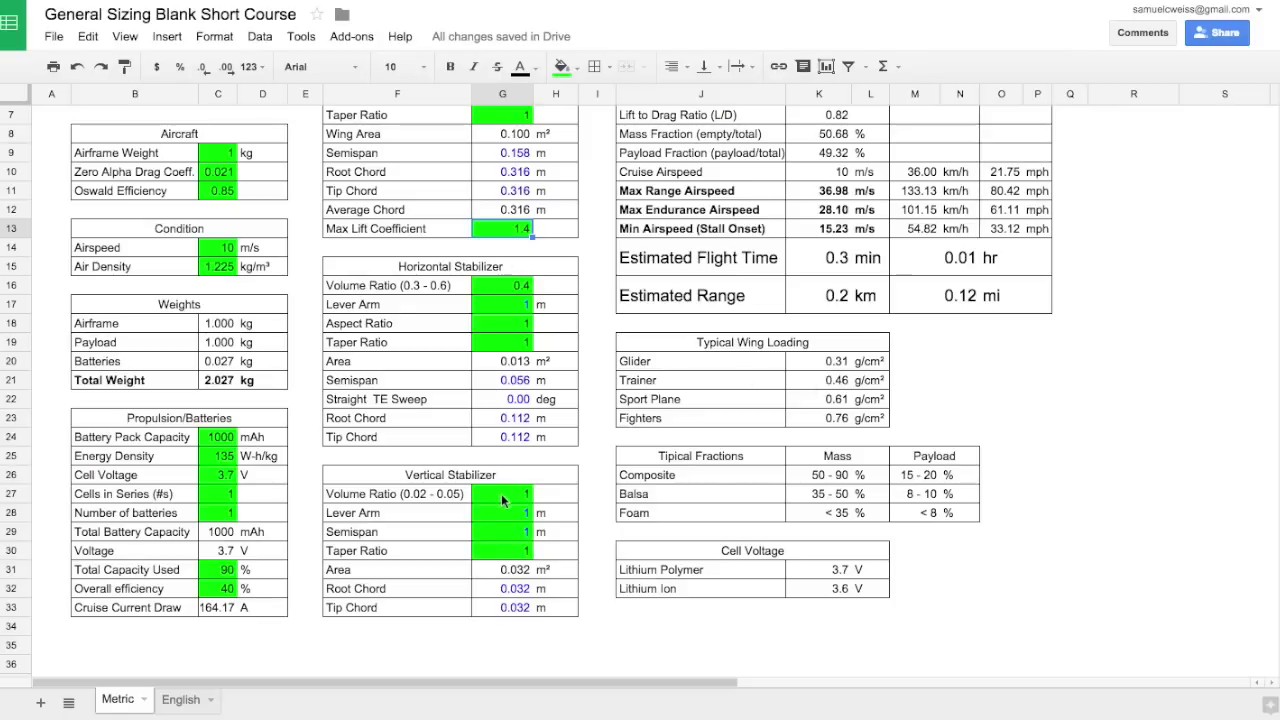
click(516, 287)
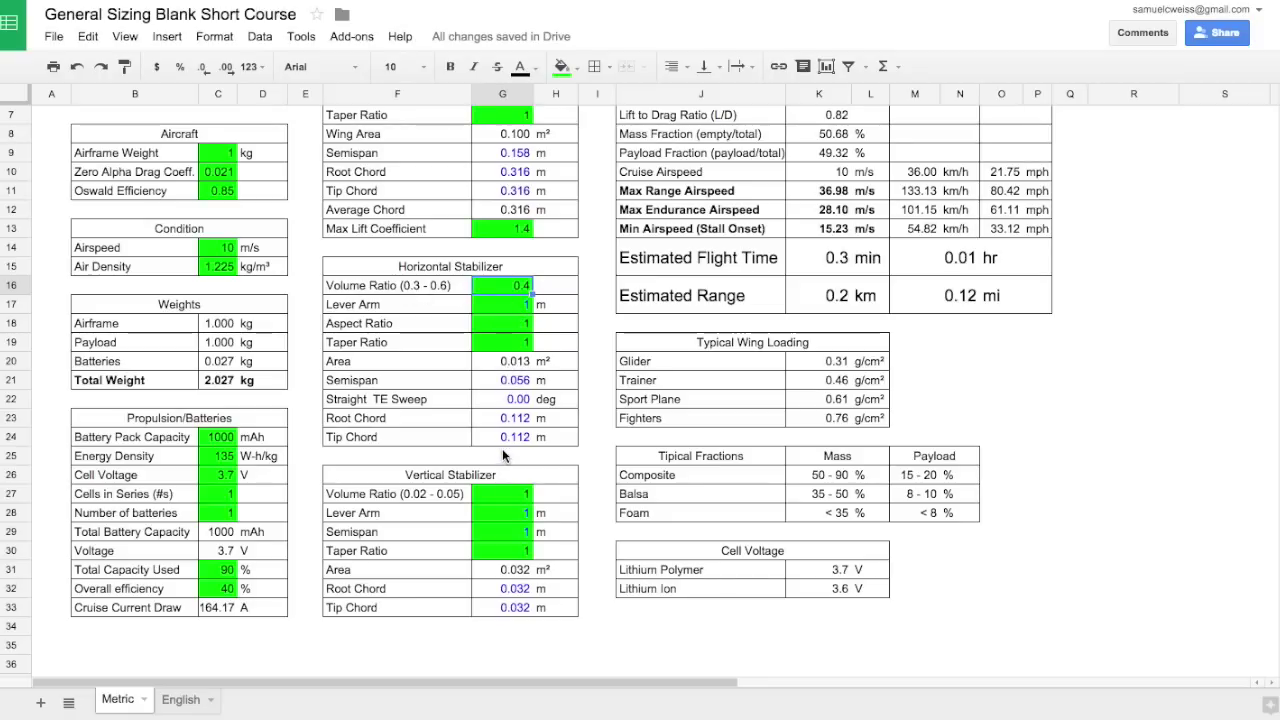
click(462, 478)
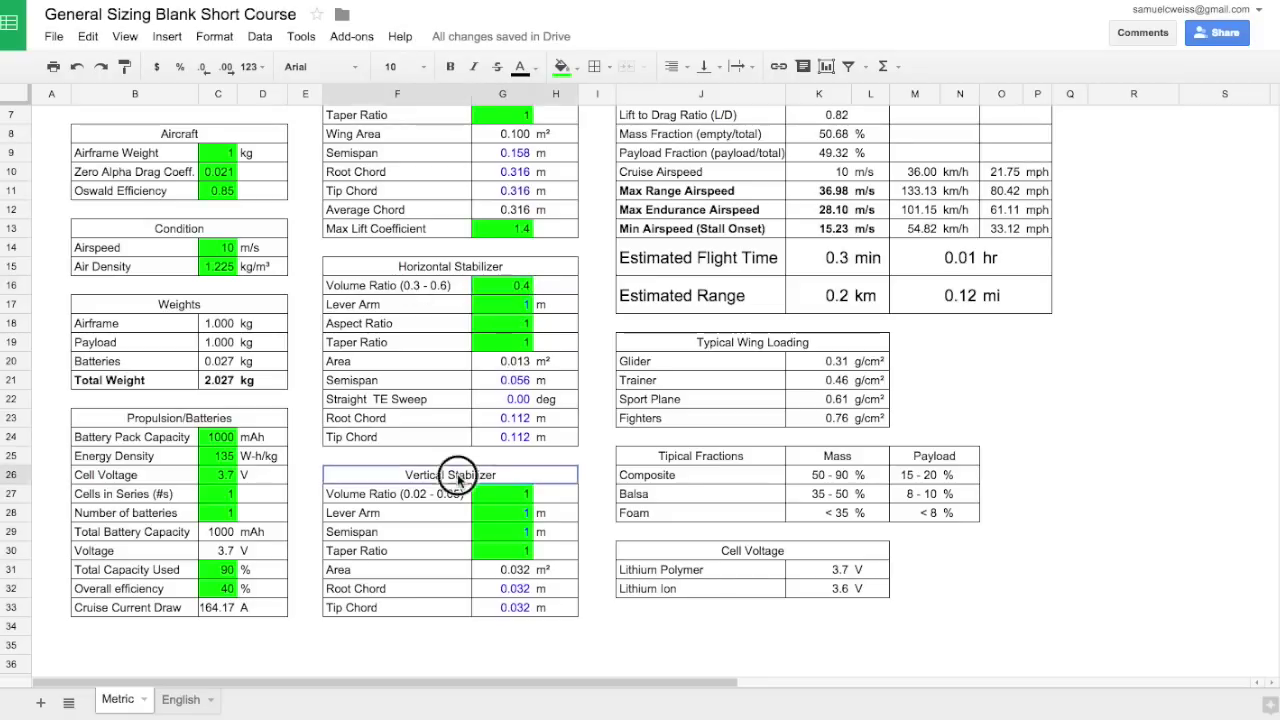
click(505, 496)
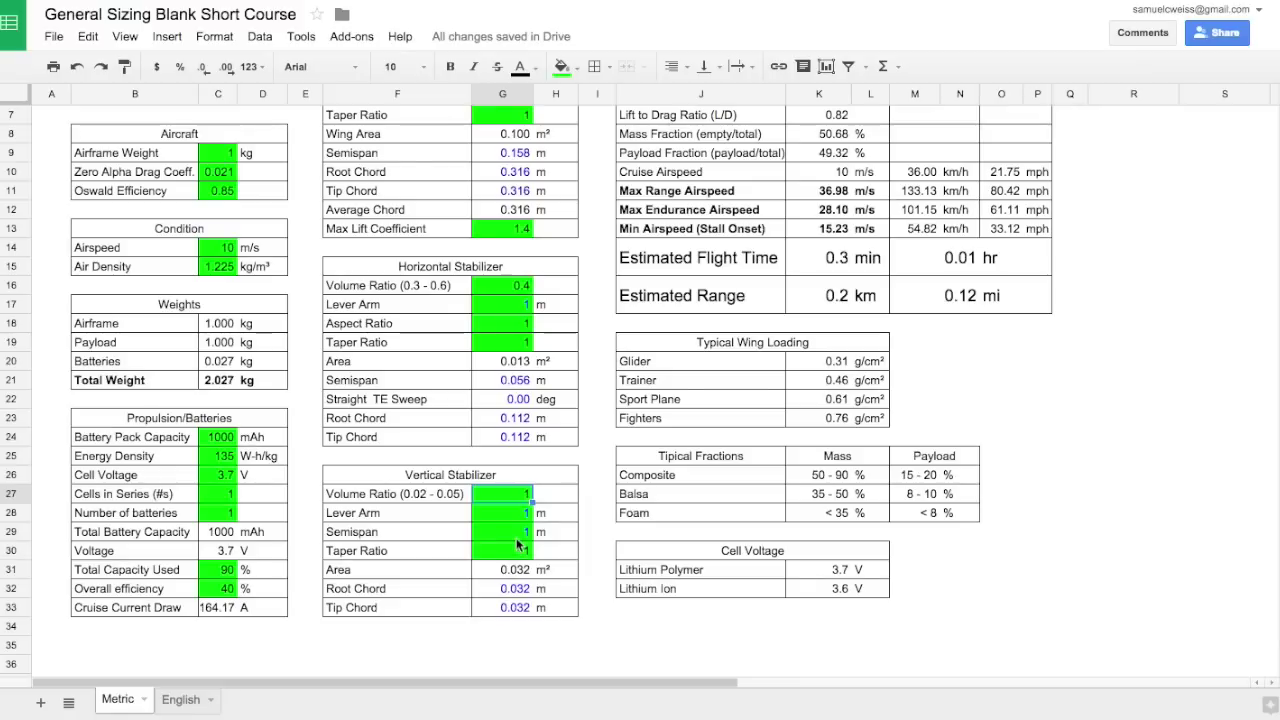
scroll(519, 545, up, 3)
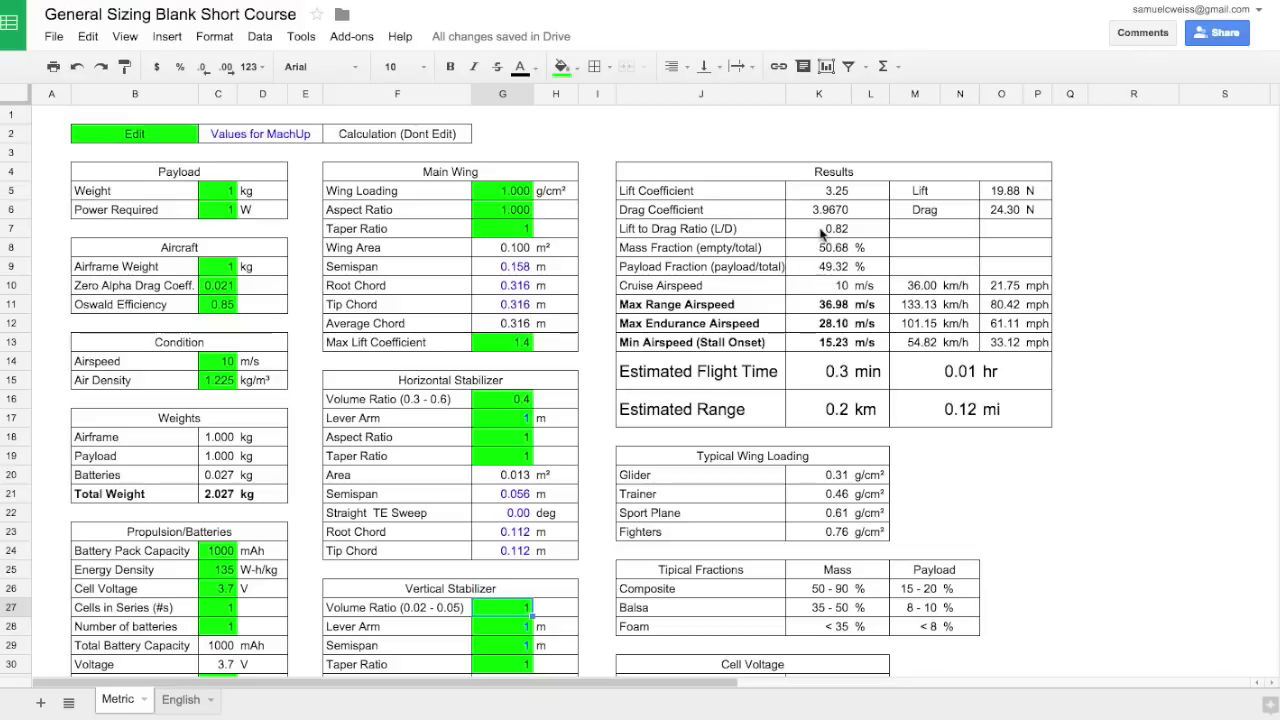
click(818, 250)
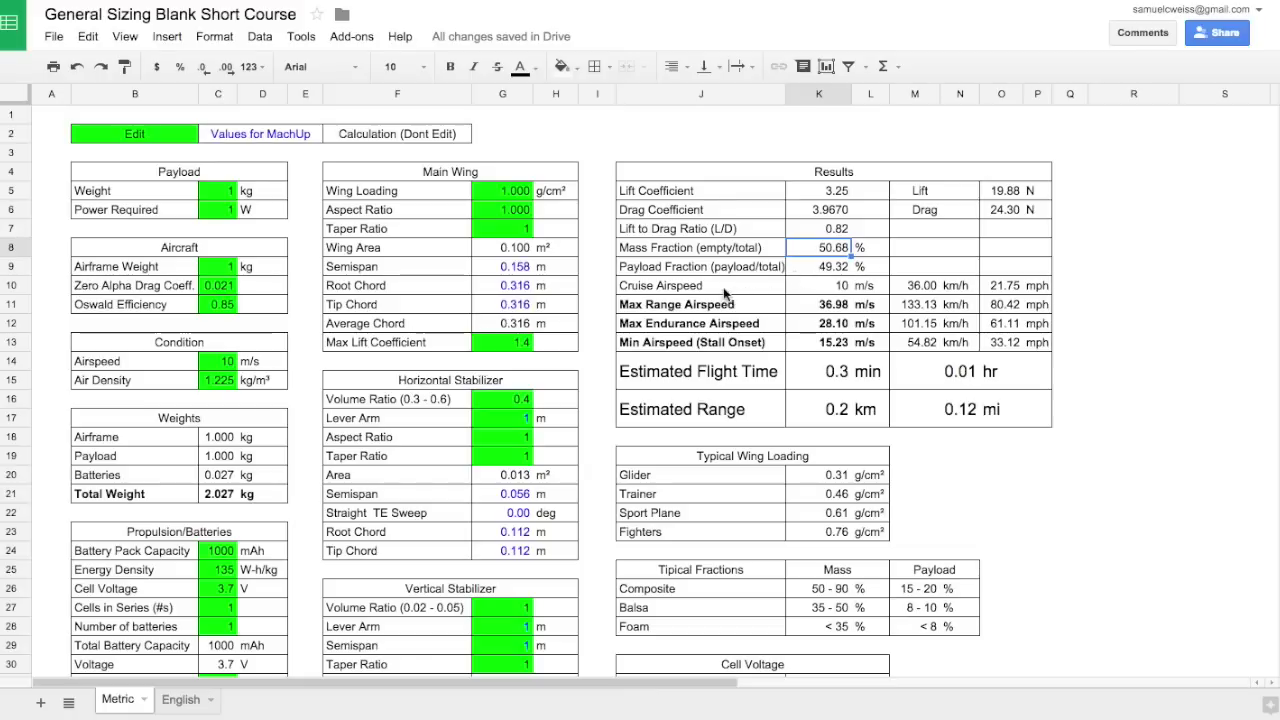
drag(737, 288, 1035, 349)
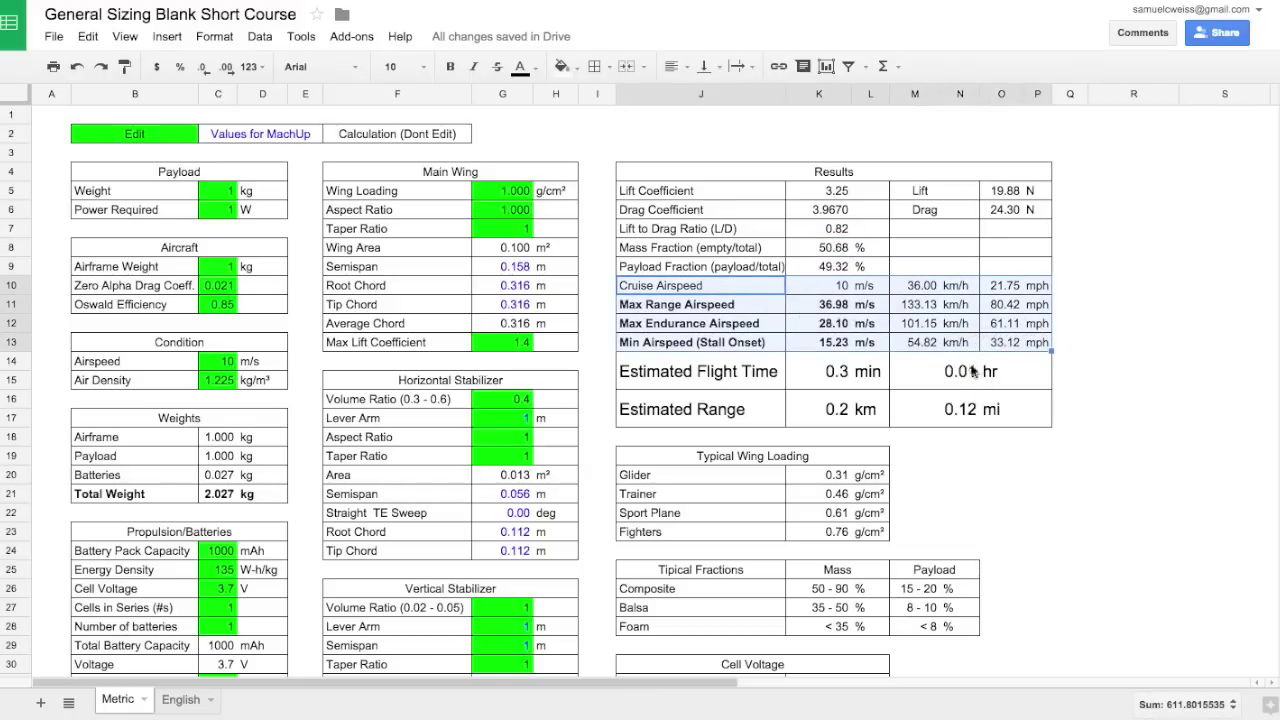
click(834, 285)
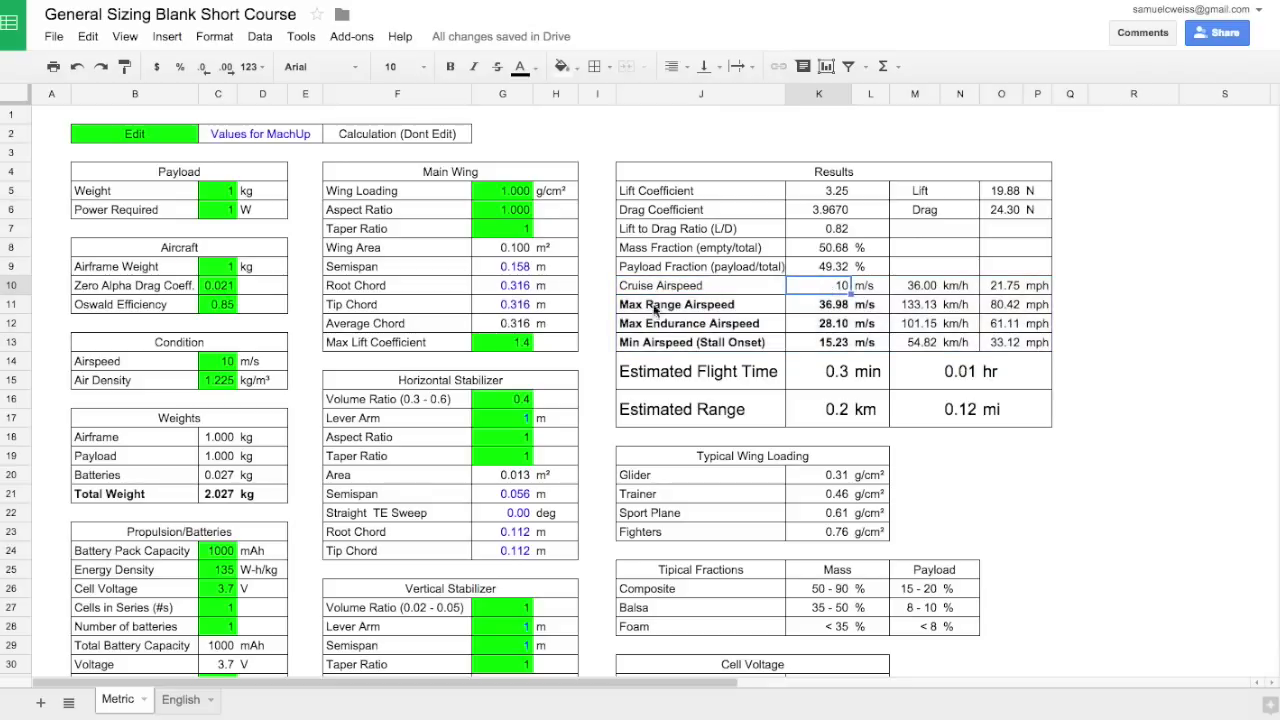
click(216, 366)
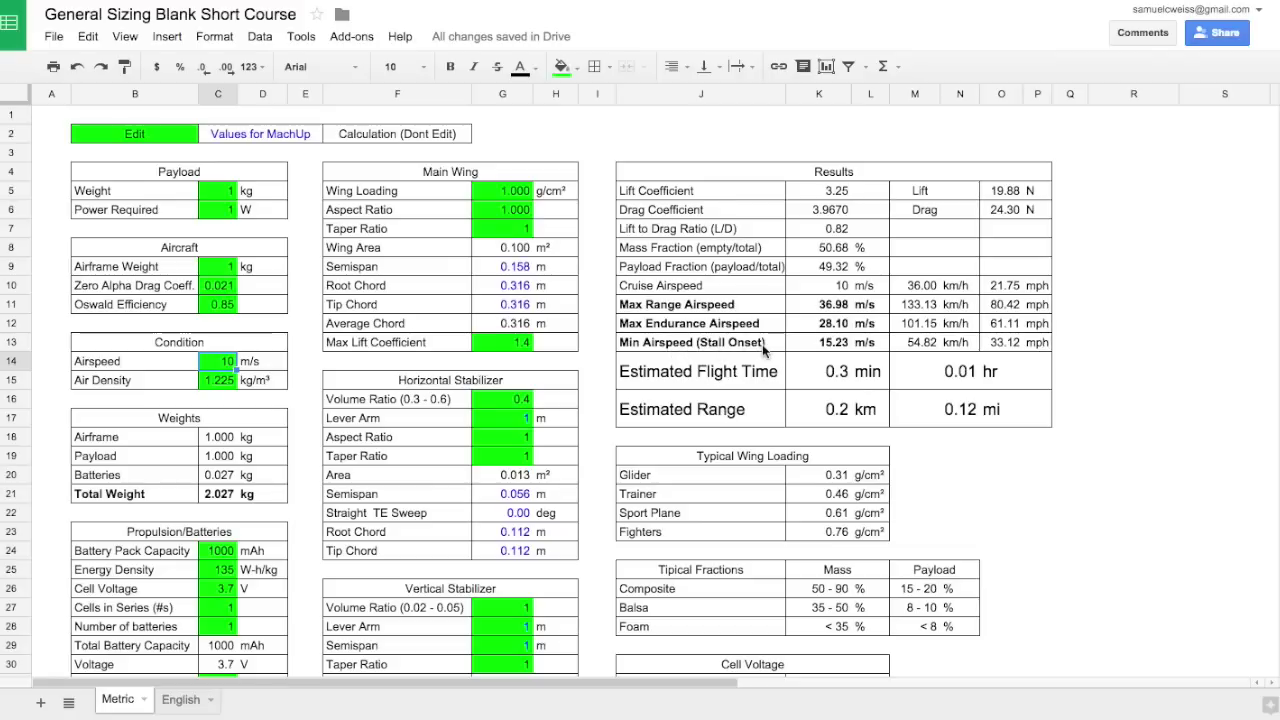
click(505, 342)
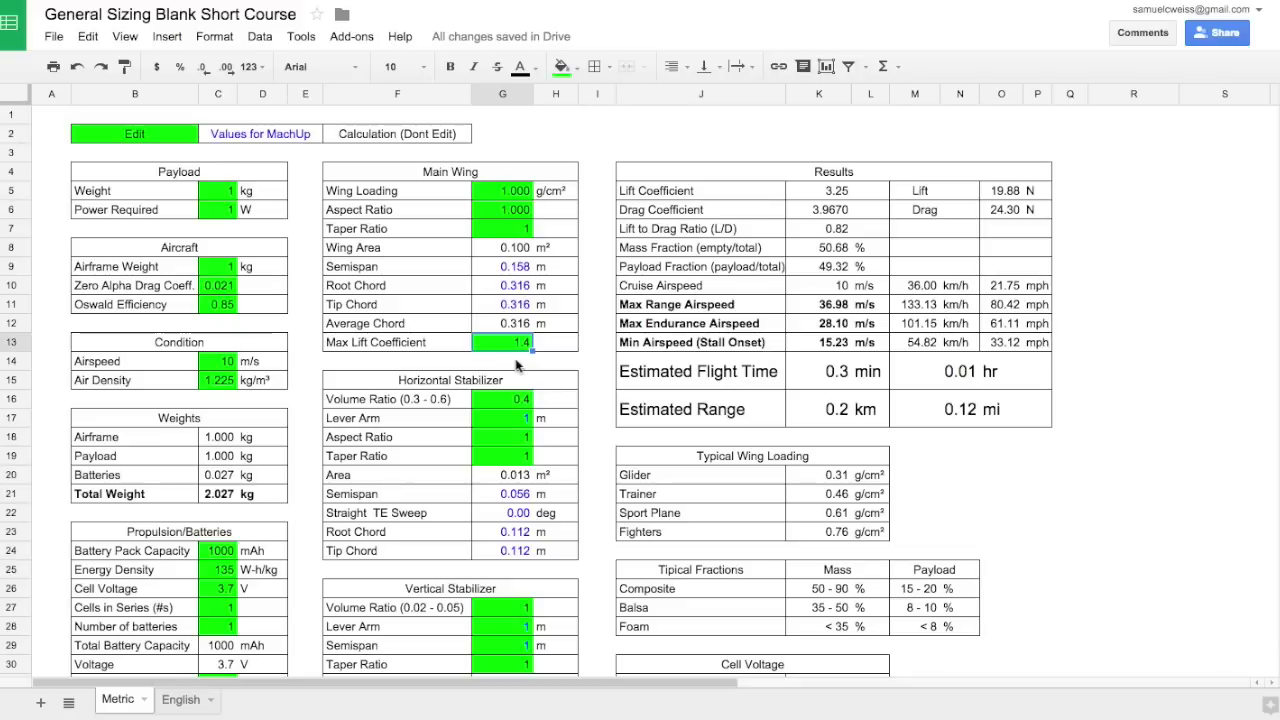
click(814, 376)
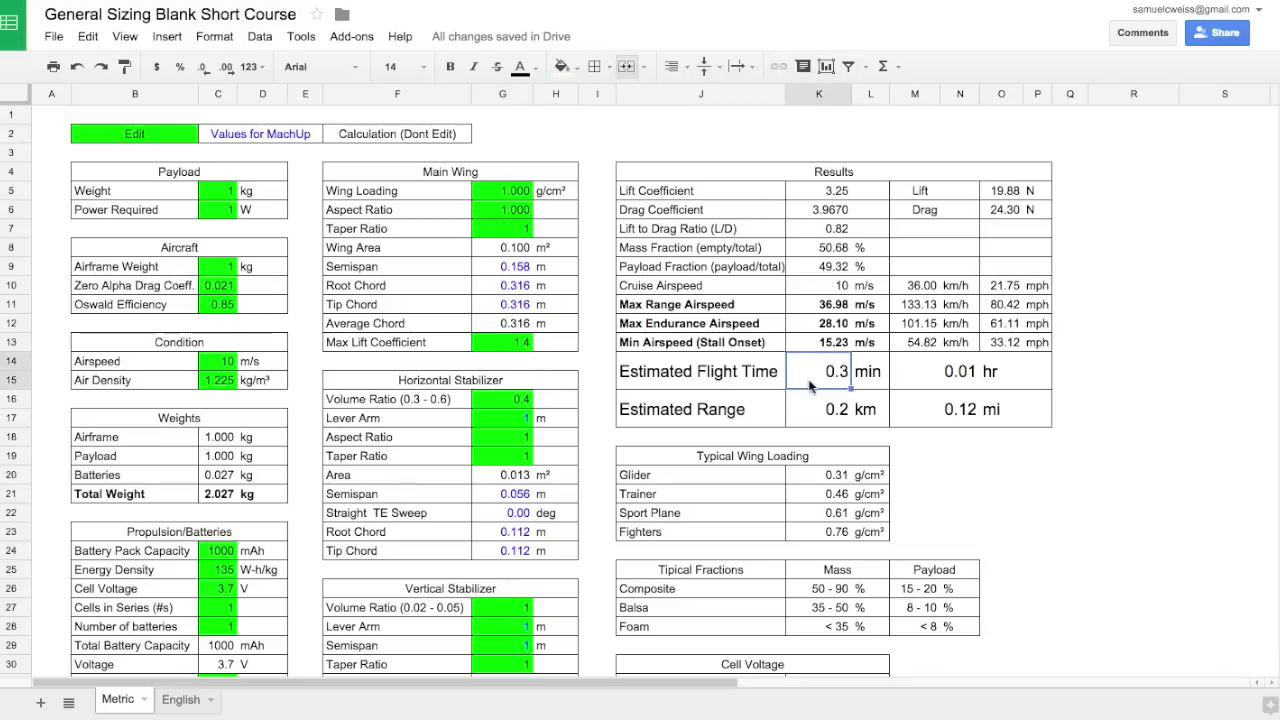
click(814, 414)
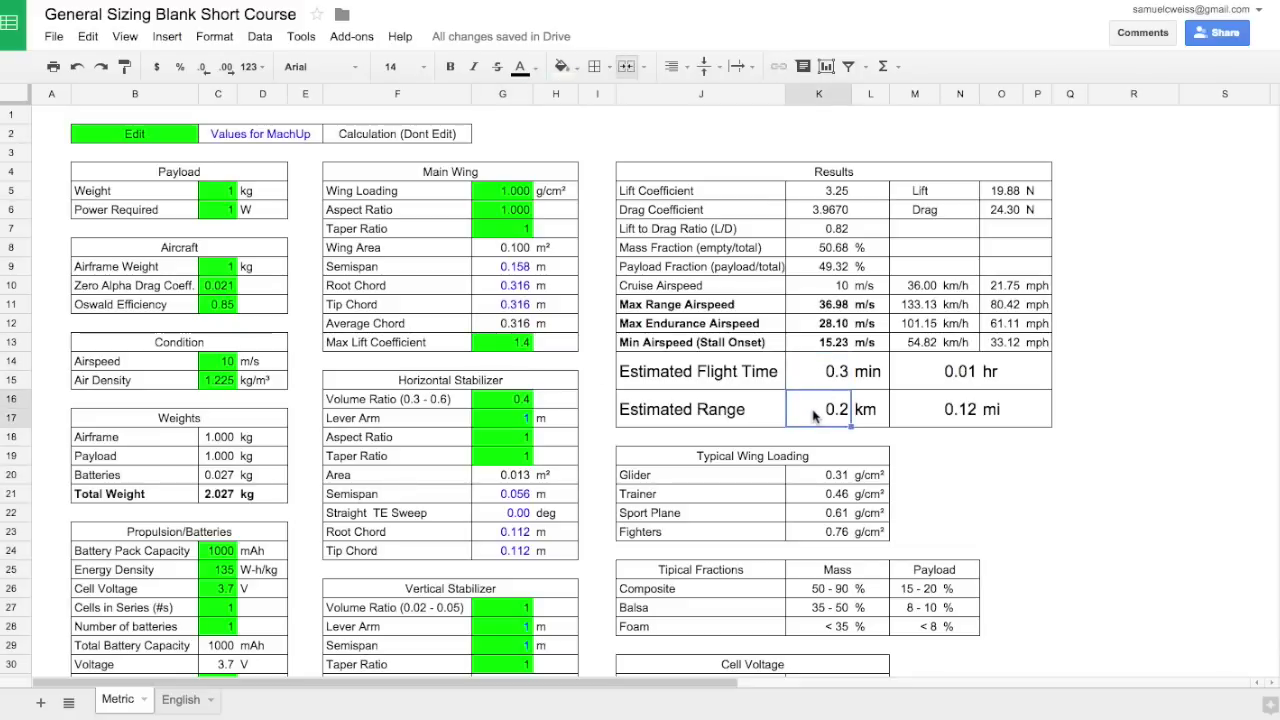
scroll(814, 416, down, 1)
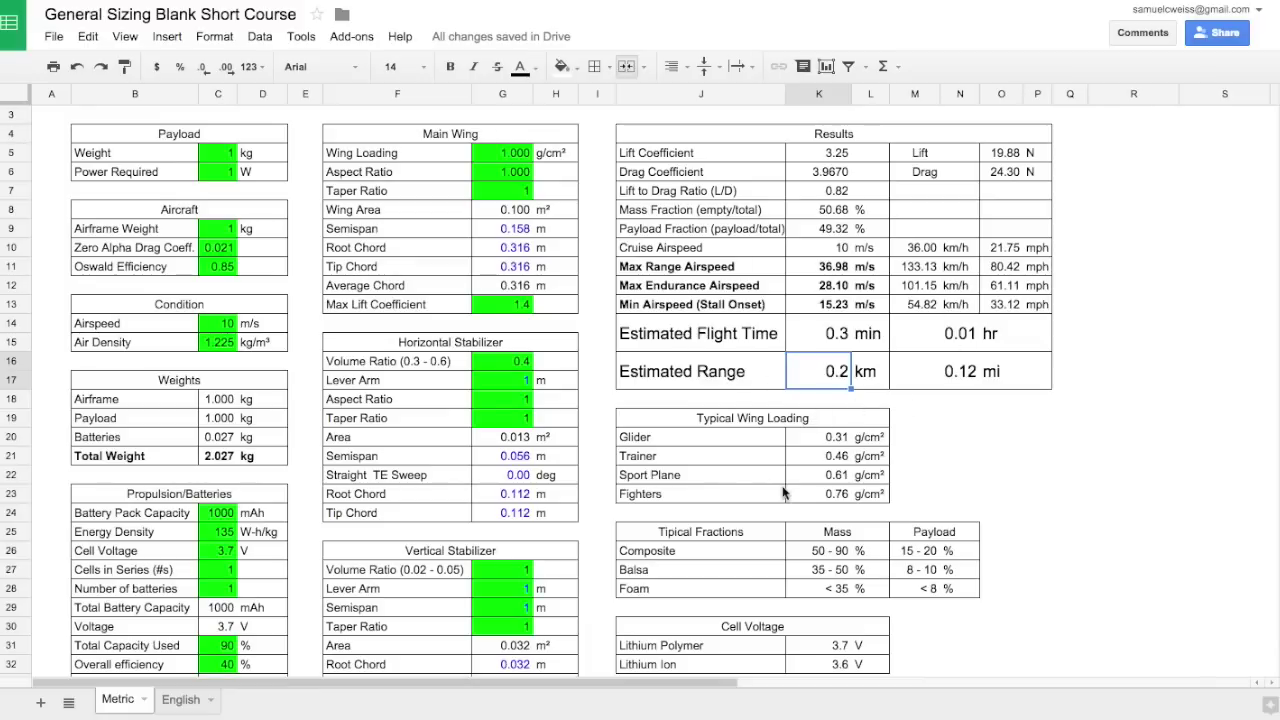
scroll(639, 391, up, 1)
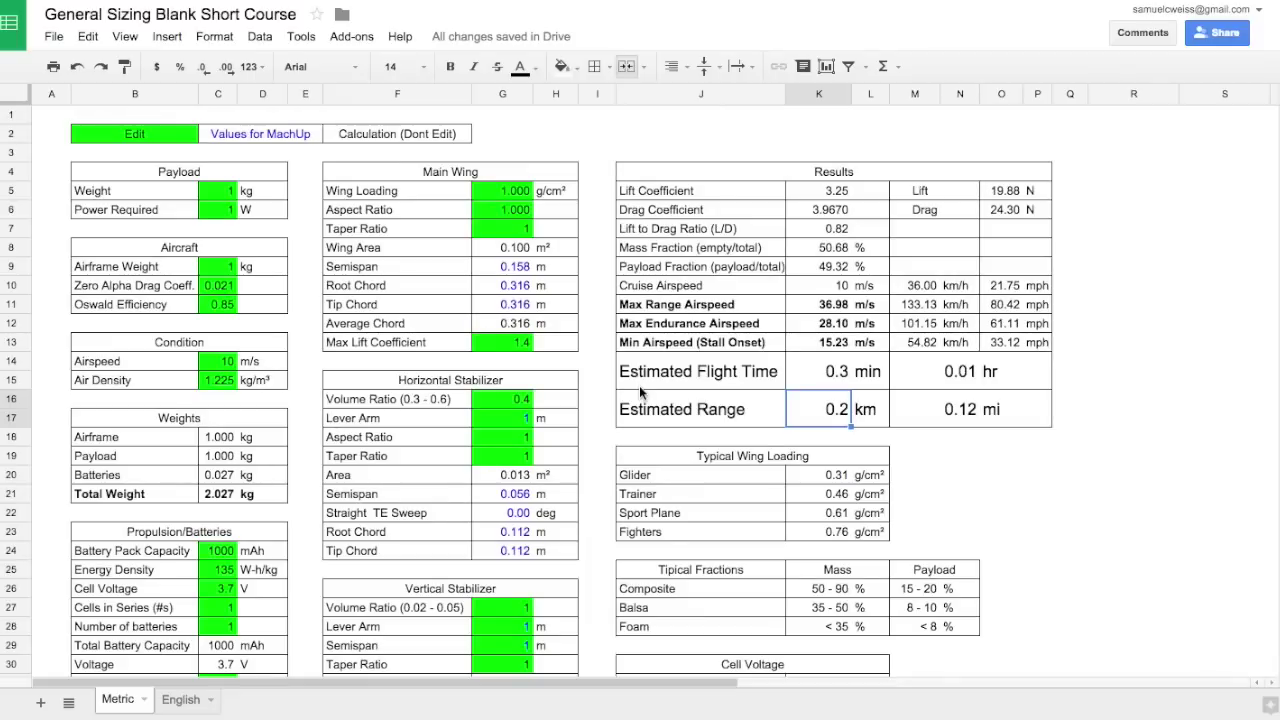
scroll(640, 392, down, 2)
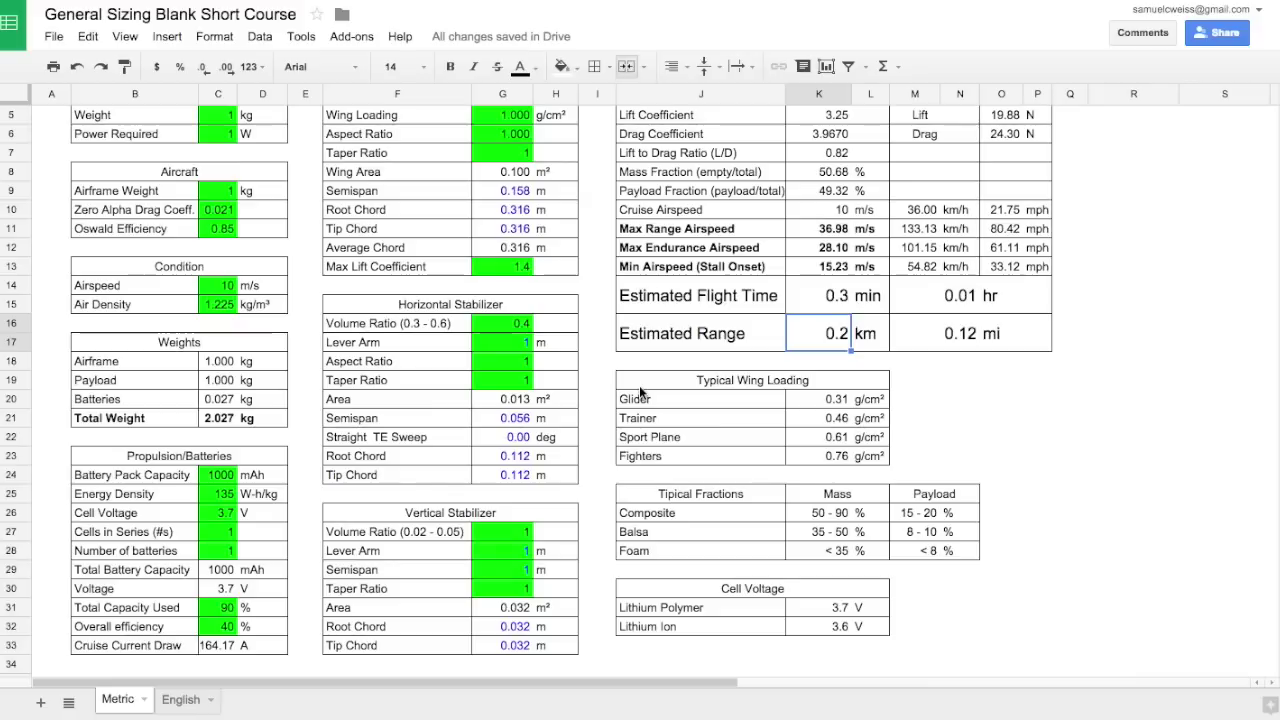
scroll(607, 347, up, 2)
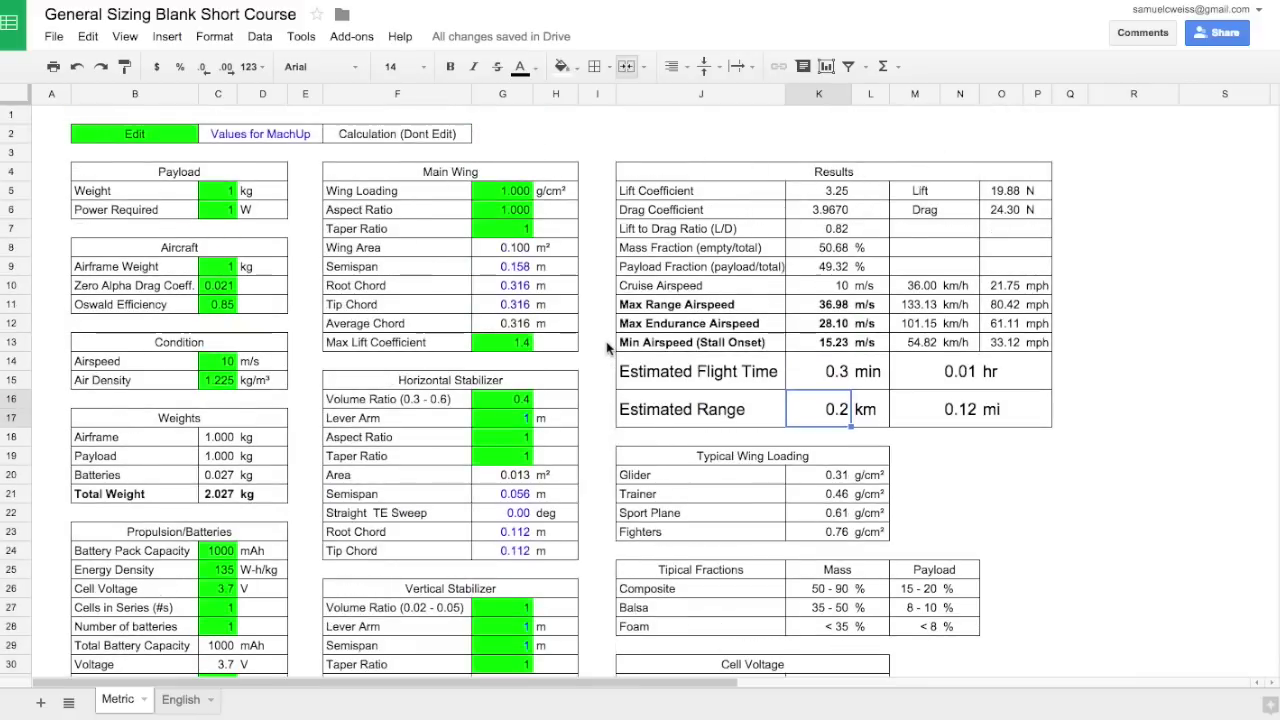